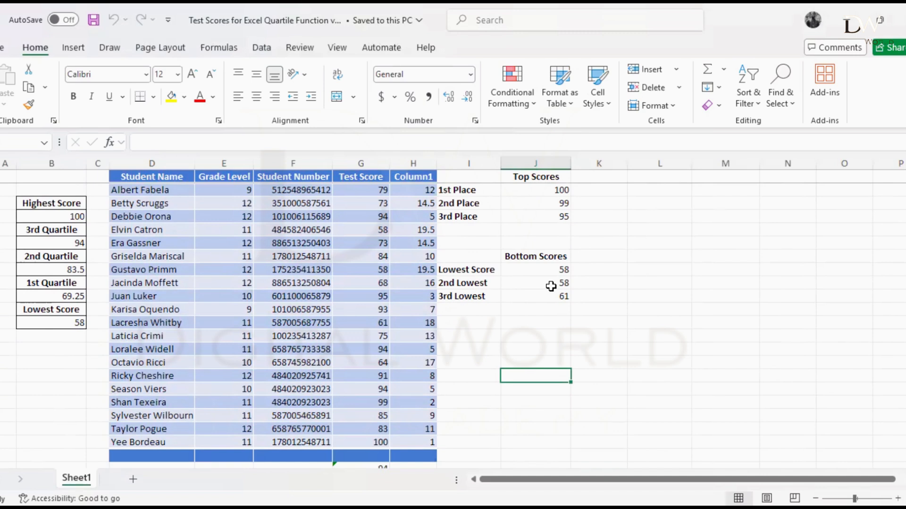
# Delete the stray value in cell G23 below the Test Score column
pyautogui.scroll(-4, 550, 287)
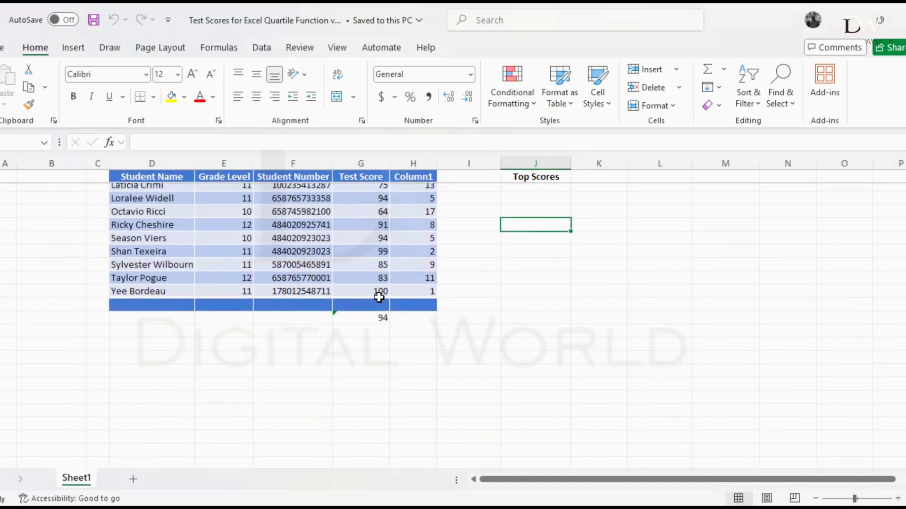
pyautogui.click(369, 318)
pyautogui.press('Delete')
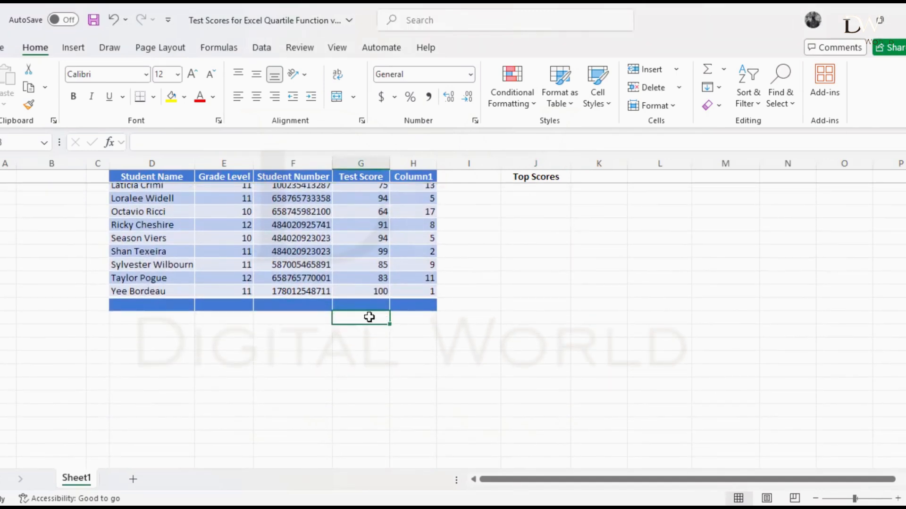
pyautogui.scroll(4, 378, 382)
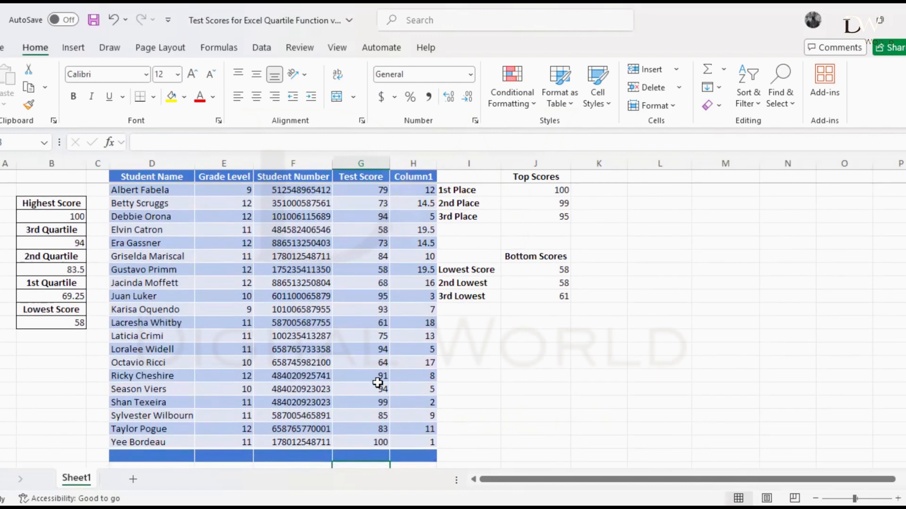
pyautogui.scroll(-2, 377, 382)
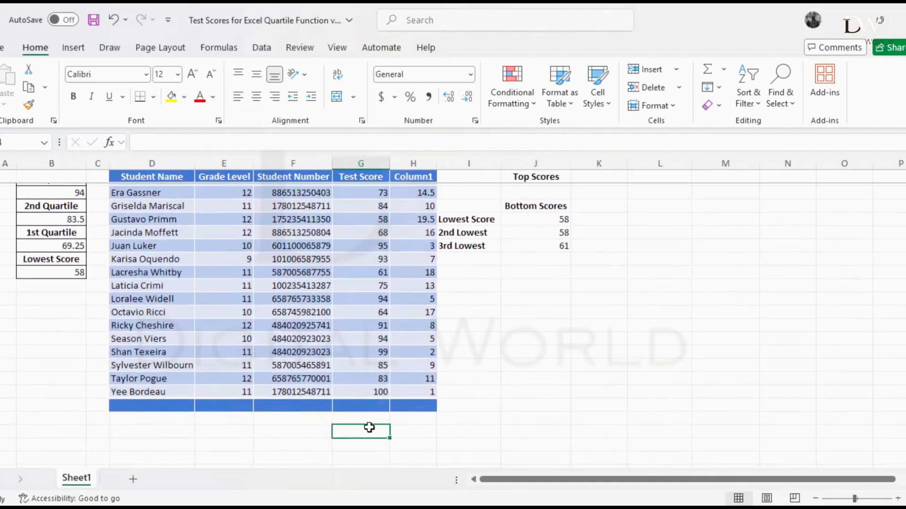
pyautogui.scroll(2, 360, 308)
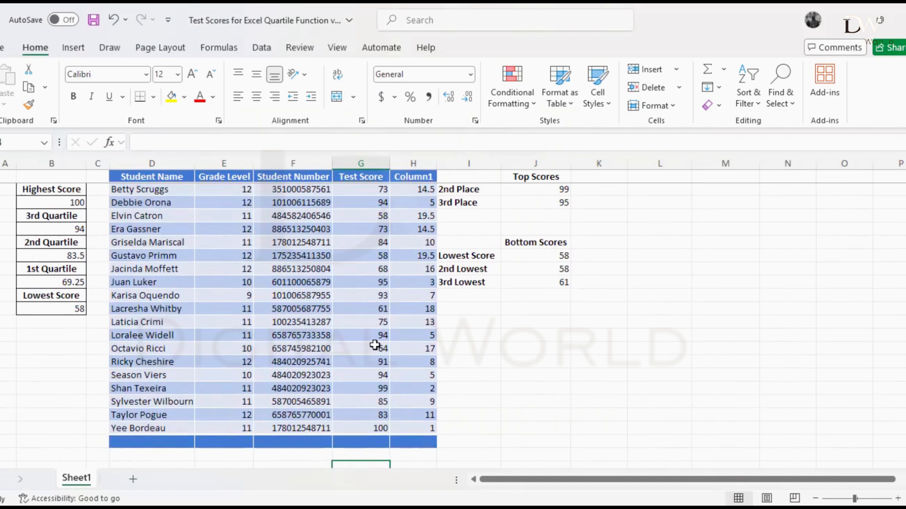
# Enter the headings Js1A in L9 and JS1B in M9, and the value 10 in N9
pyautogui.click(673, 270)
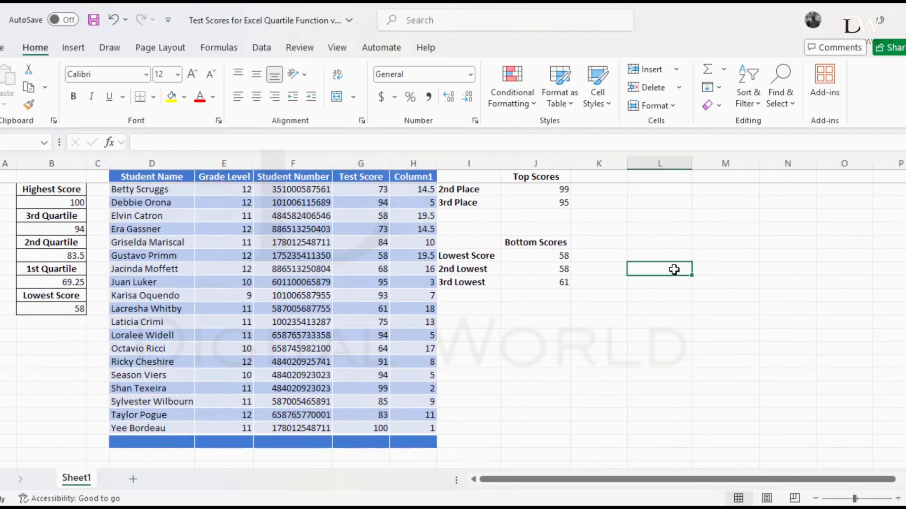
pyautogui.write('Js1')
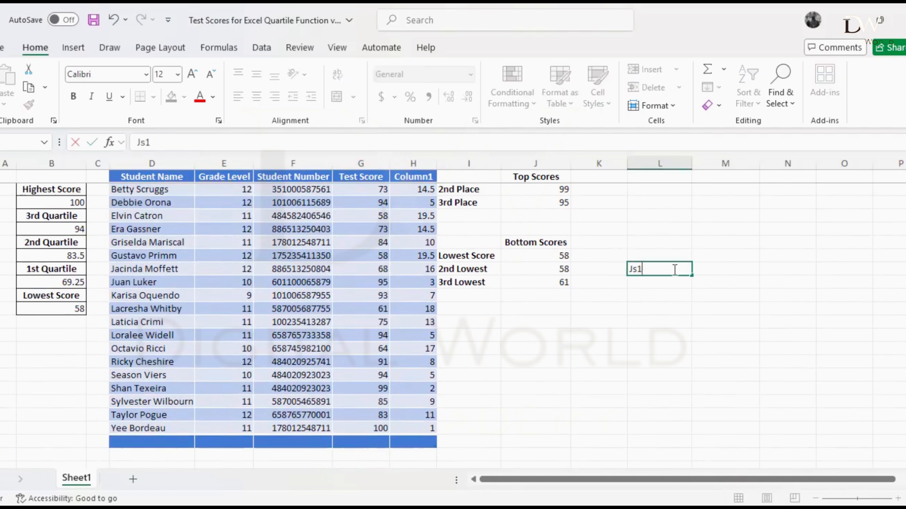
pyautogui.write('A')
pyautogui.click(730, 269)
pyautogui.write('JS')
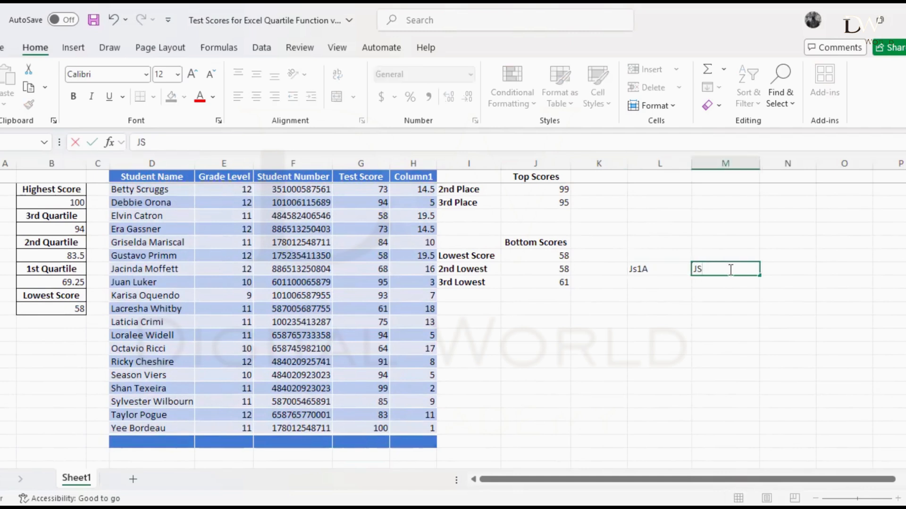
pyautogui.write('1B')
pyautogui.click(801, 272)
pyautogui.write('10')
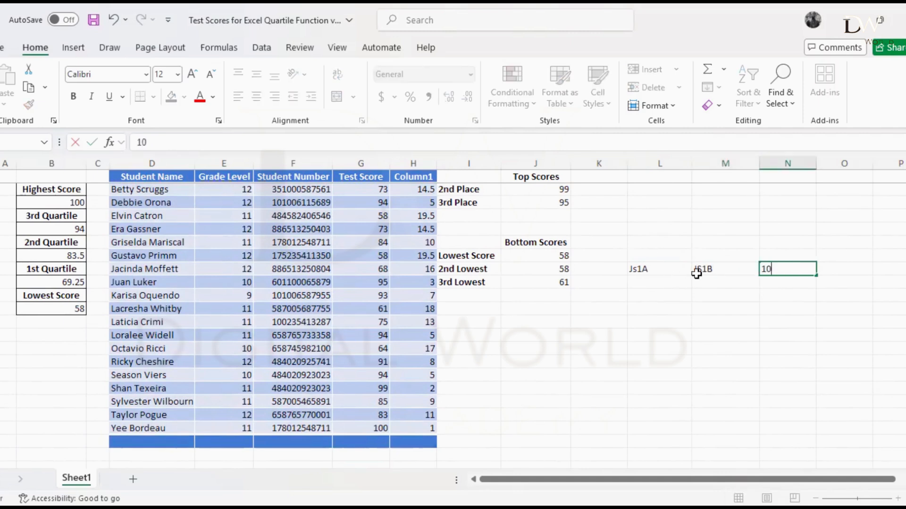
# Fill cells L10 to L14 under Js1A with the scores 10, 9, 8.5, 9 and 9.5
pyautogui.click(645, 283)
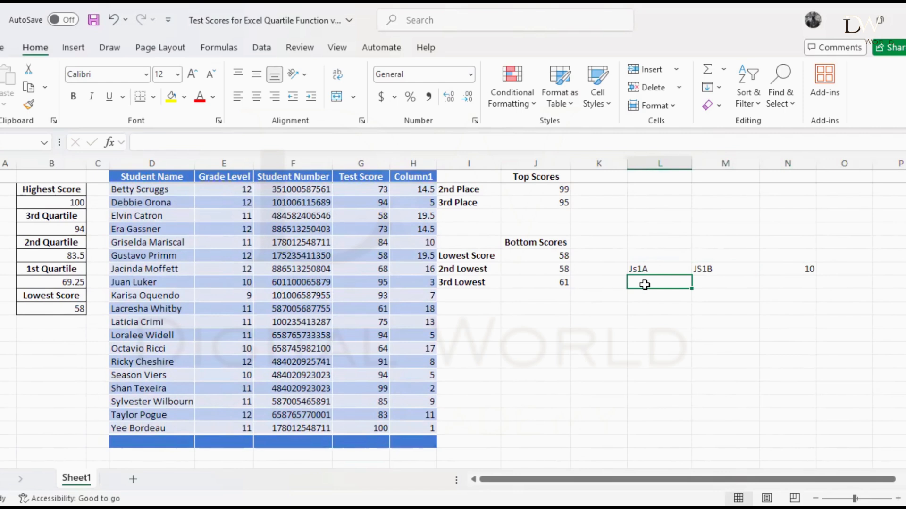
pyautogui.write('10')
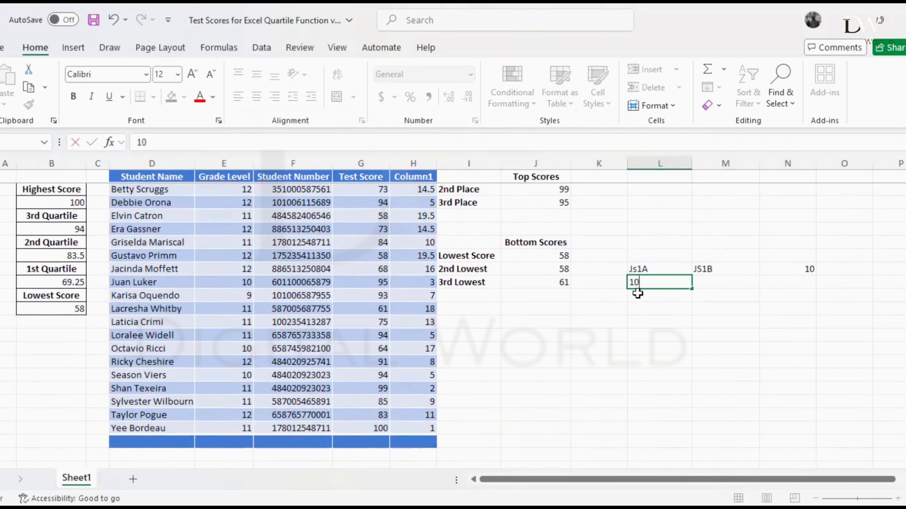
pyautogui.press('Return')
pyautogui.write('9')
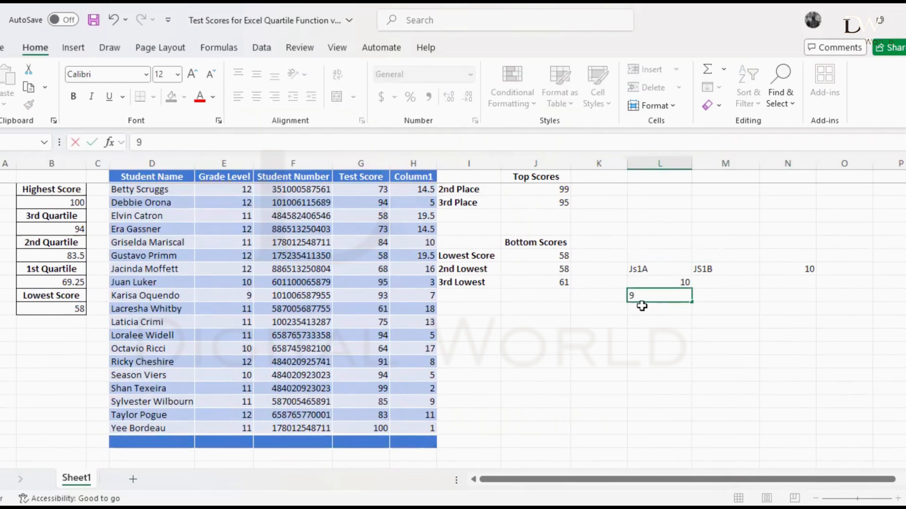
pyautogui.press('Return')
pyautogui.write('8')
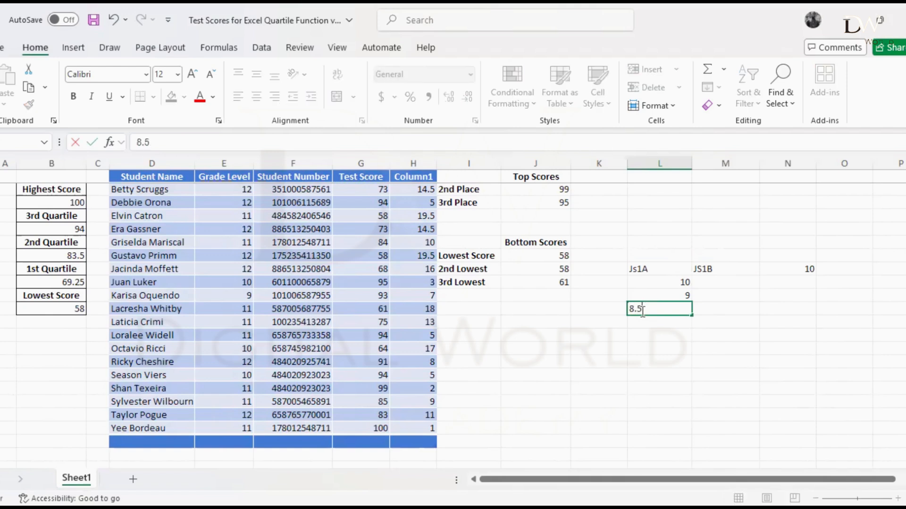
pyautogui.write('.5')
pyautogui.press('Return')
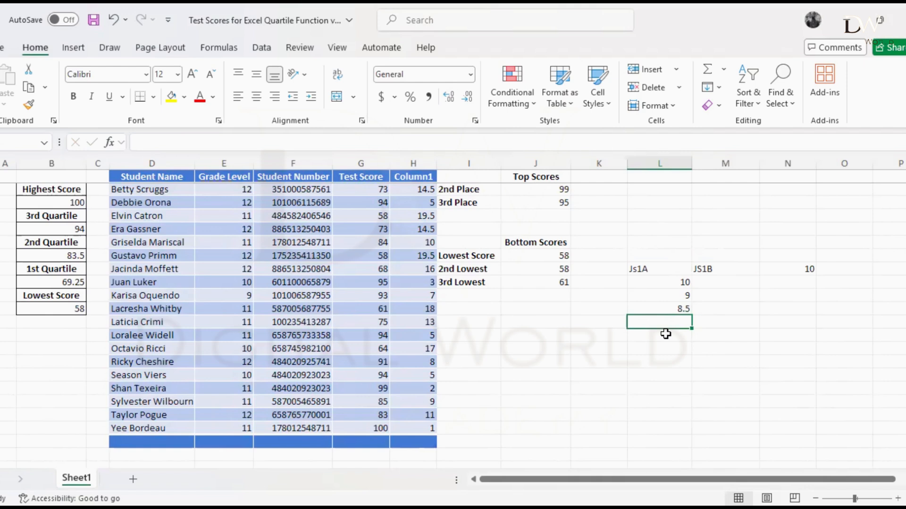
pyautogui.write('9')
pyautogui.press('Return')
pyautogui.write('9')
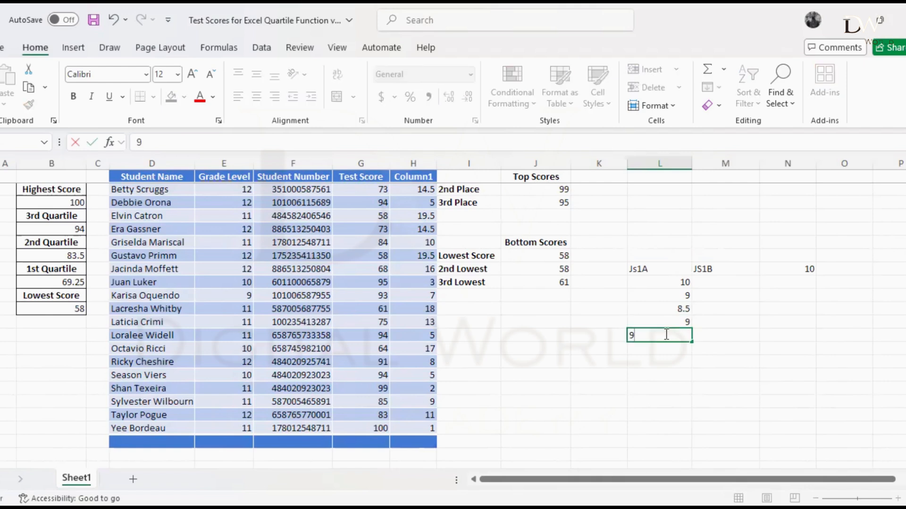
pyautogui.write('.5')
pyautogui.press('Return')
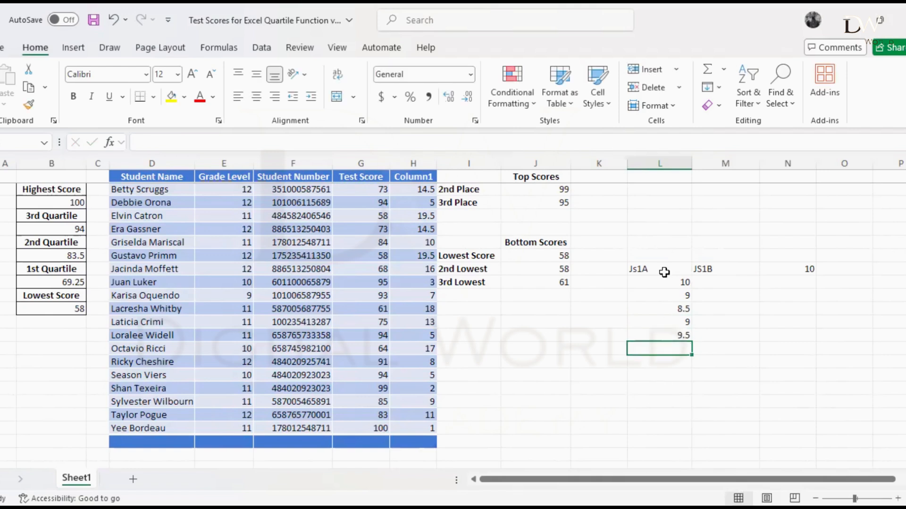
# Calculate the maximum possible total in cell J15 with the formula =10*5
pyautogui.click(534, 350)
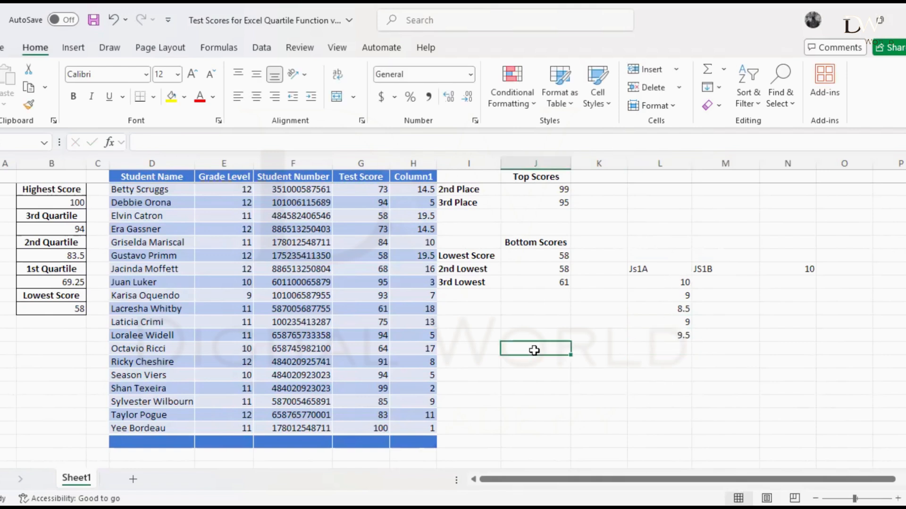
pyautogui.write('10')
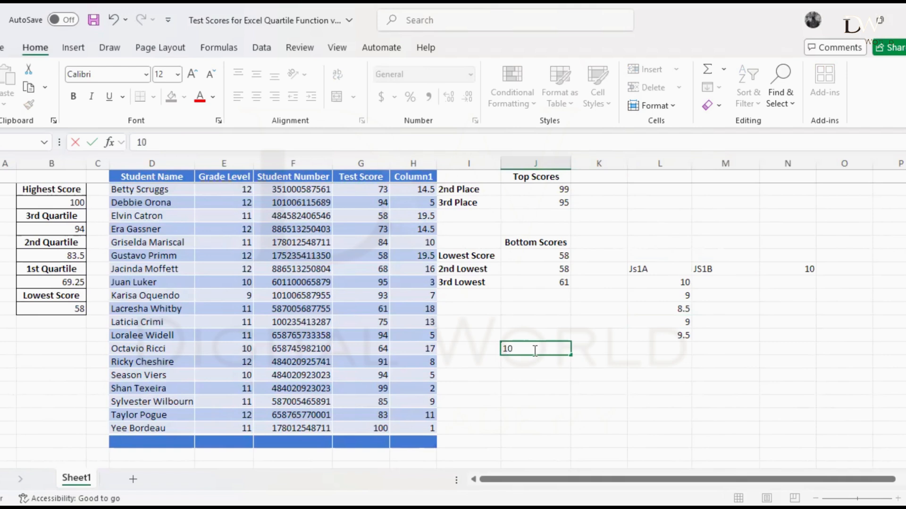
pyautogui.write('*5')
pyautogui.press('Return')
pyautogui.click(514, 349)
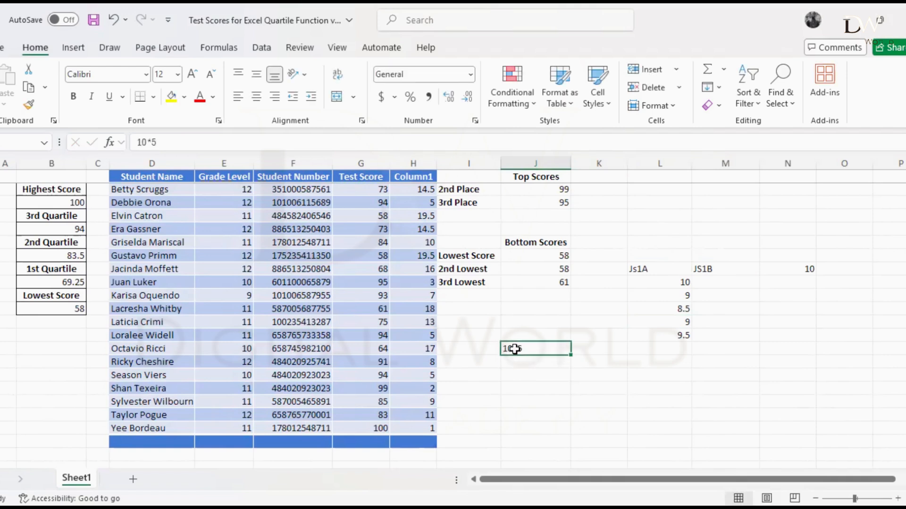
pyautogui.doubleClick(504, 349)
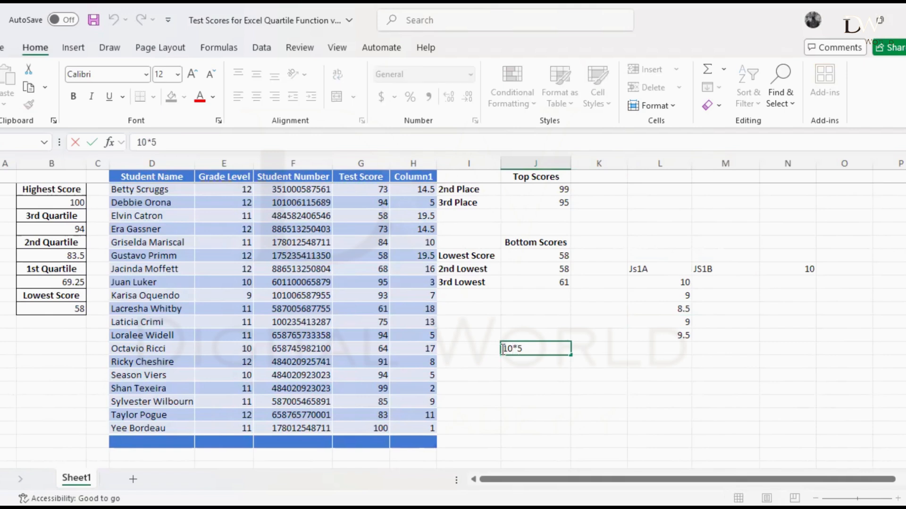
pyautogui.write('=')
pyautogui.press('Return')
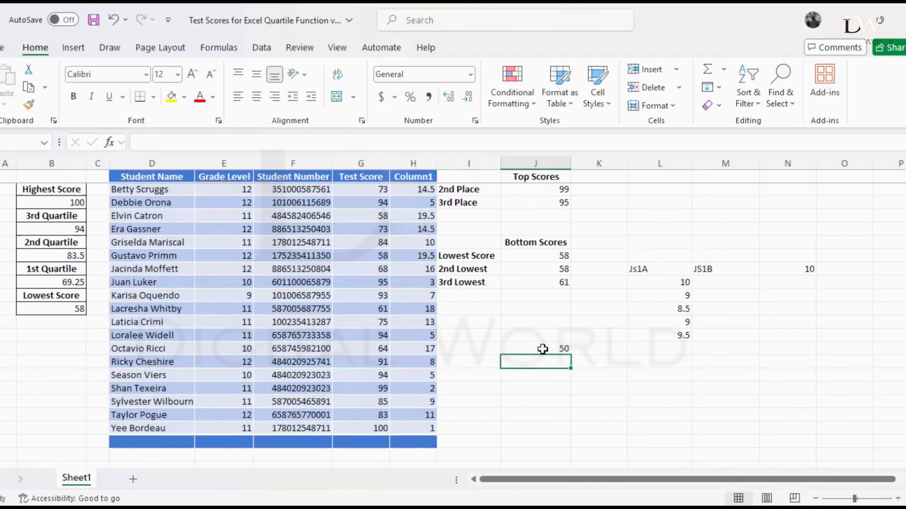
# Extend the formula in J15 to =10*5/5
pyautogui.click(543, 349)
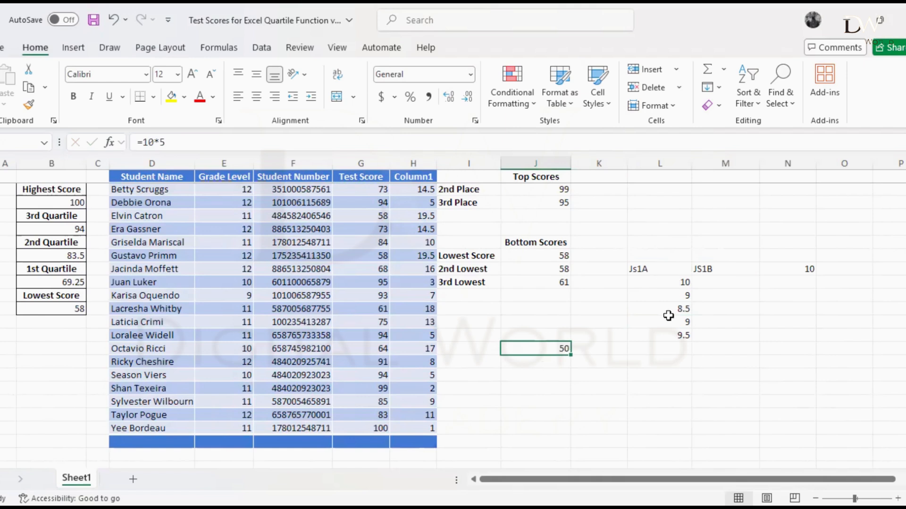
pyautogui.doubleClick(565, 348)
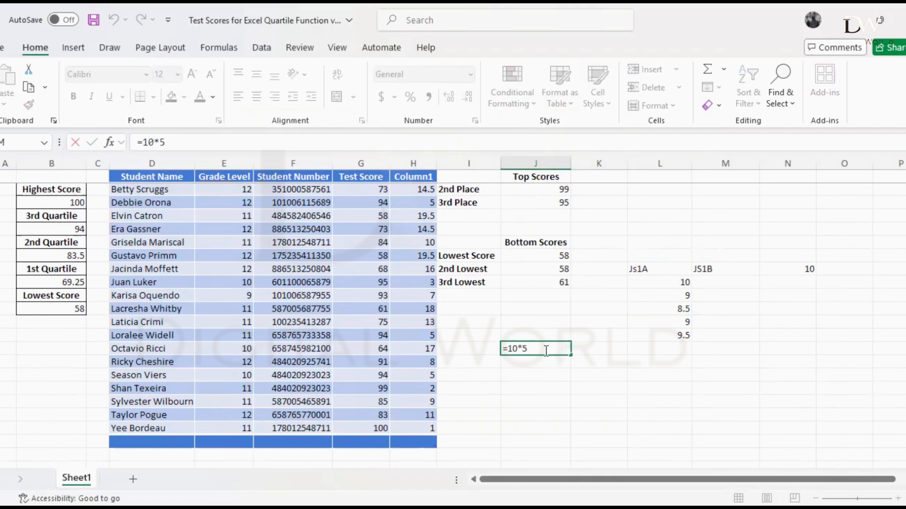
pyautogui.write('/5')
pyautogui.hotkey('ctrl', 'Return')
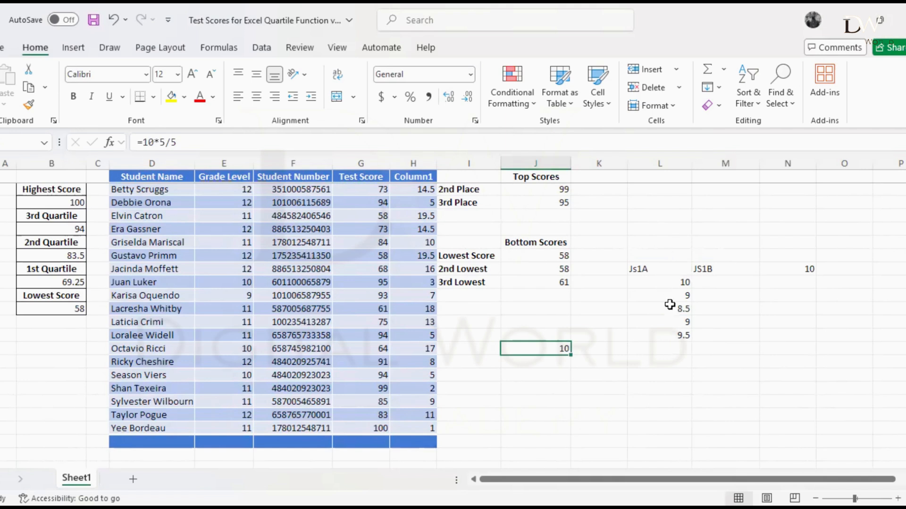
# Select the scores under Js1A to review the range that has to be averaged
pyautogui.moveTo(668, 282); pyautogui.dragTo(682, 336)
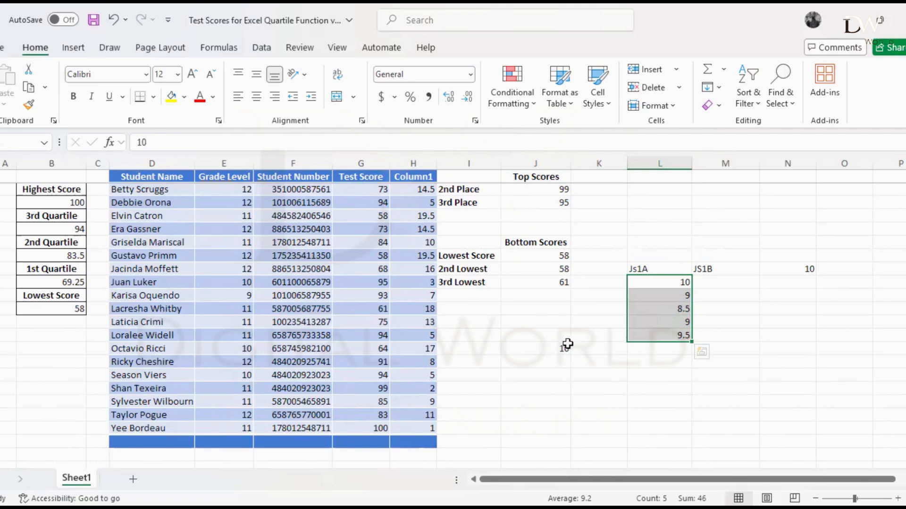
pyautogui.click(654, 349)
pyautogui.moveTo(664, 285); pyautogui.dragTo(662, 349)
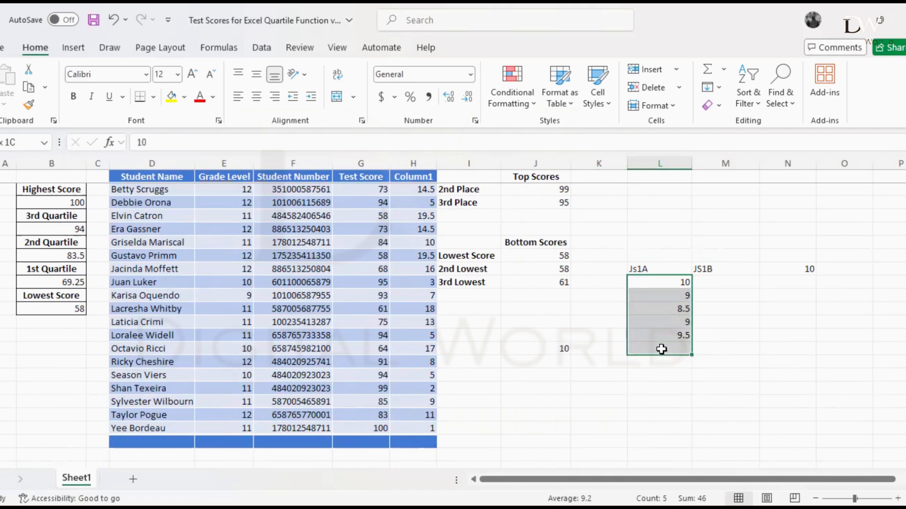
pyautogui.click(642, 372)
# Add up the Js1A scores in cell L16 with the formula =SUM(L10:L14)
pyautogui.click(650, 361)
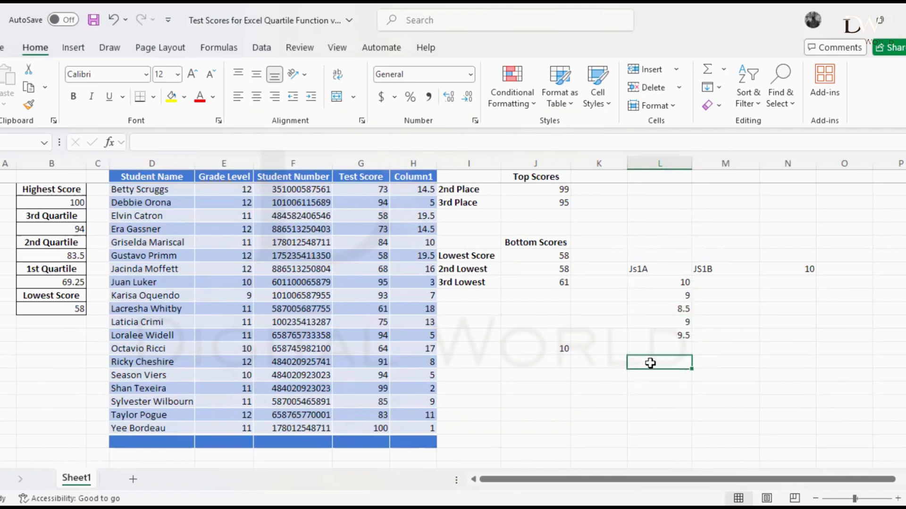
pyautogui.write('=')
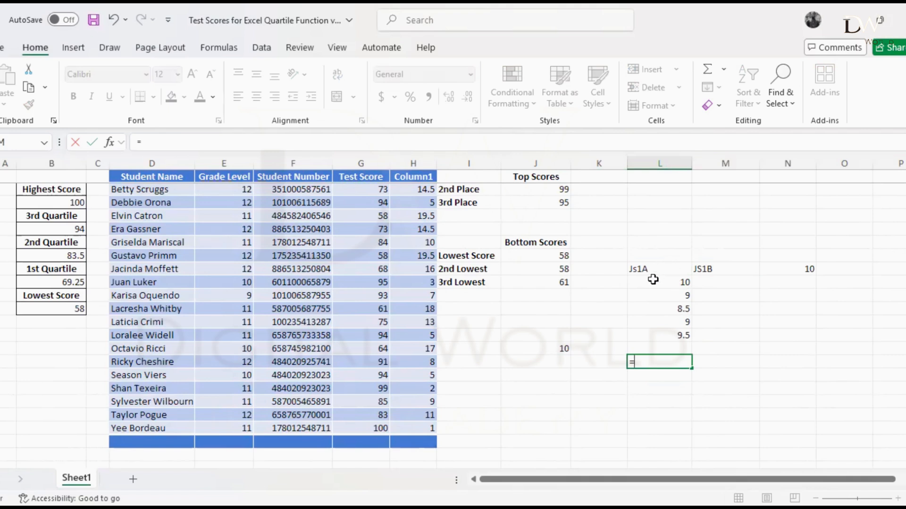
pyautogui.write('SUM(')
pyautogui.moveTo(665, 282); pyautogui.dragTo(659, 339)
pyautogui.write(')')
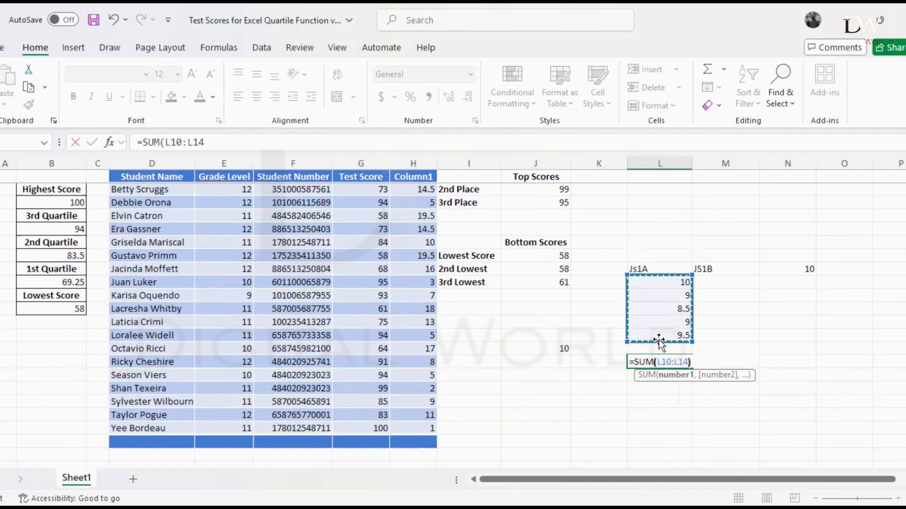
pyautogui.press('Return')
# Change the L16 formula to =SUM(L10:L14)/5 to average the scores, and compare it with the formula in J15
pyautogui.doubleClick(666, 364)
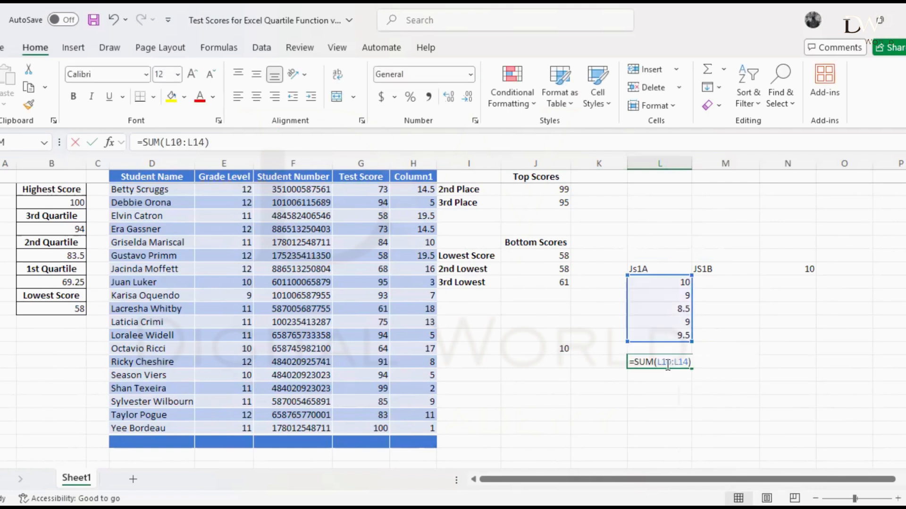
pyautogui.click(694, 361)
pyautogui.write('/5')
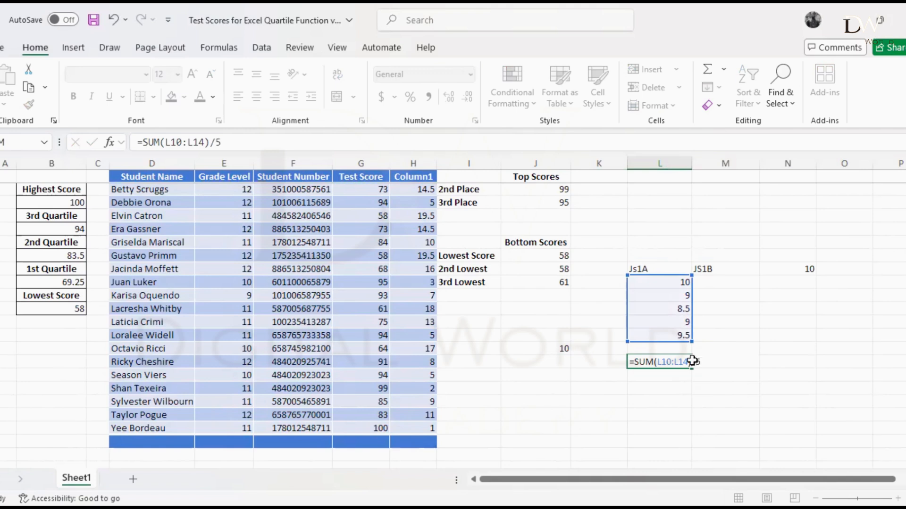
pyautogui.press('Return')
pyautogui.click(667, 365)
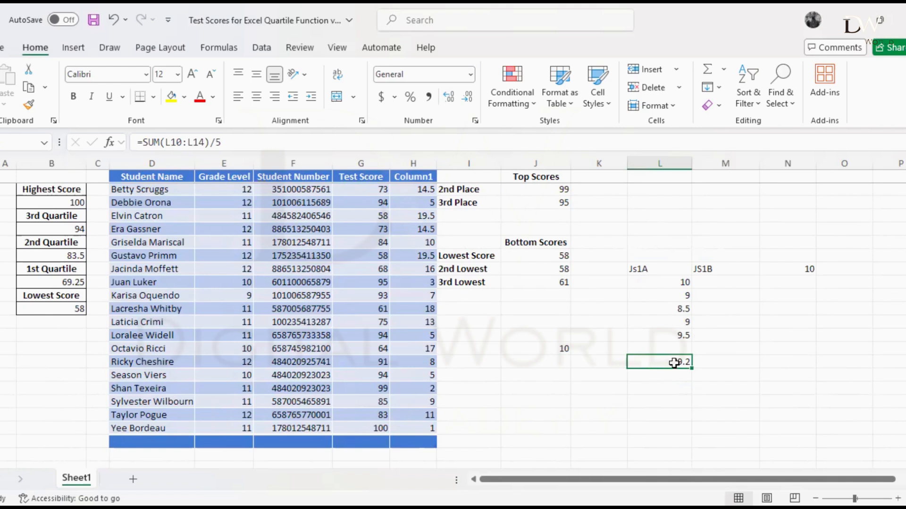
pyautogui.click(558, 348)
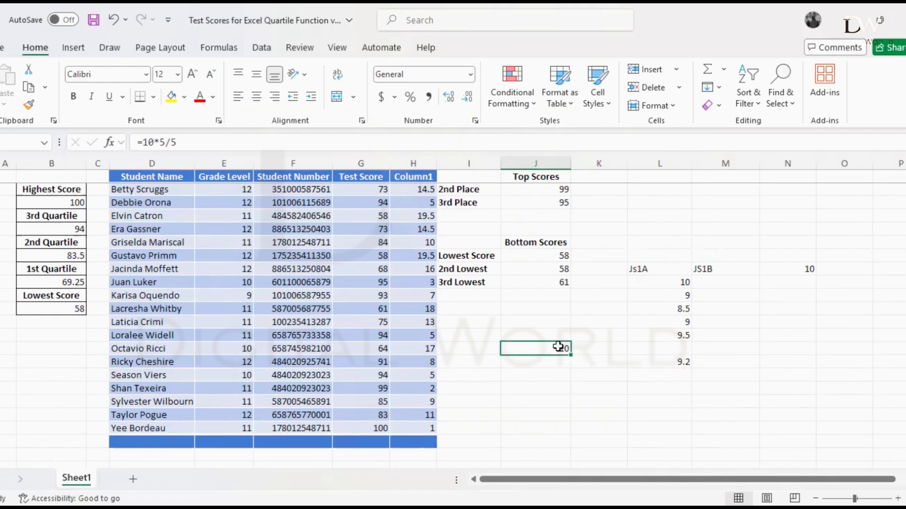
# Enter the scores 7, 6, 7.5, 8 and 6 under JS1B in cells M10 to M14
pyautogui.click(741, 281)
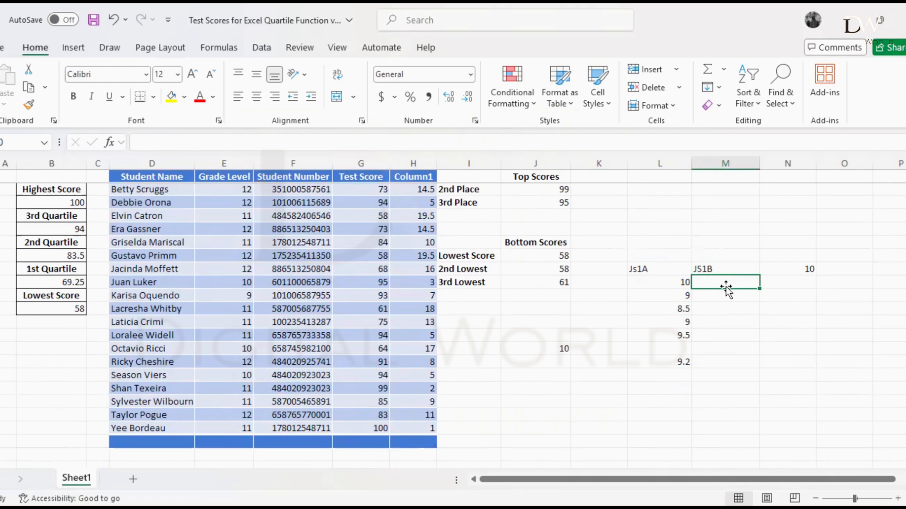
pyautogui.write('7')
pyautogui.press('Return')
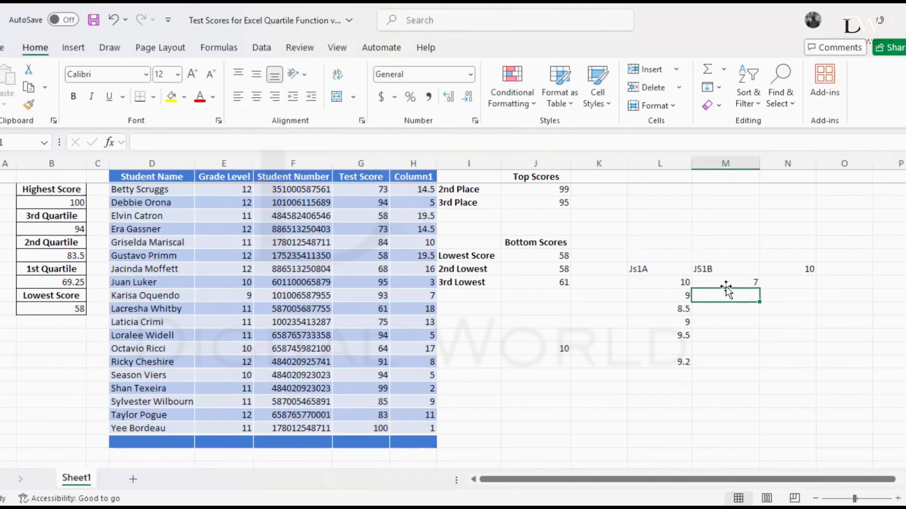
pyautogui.write('6')
pyautogui.press('Return')
pyautogui.write('7')
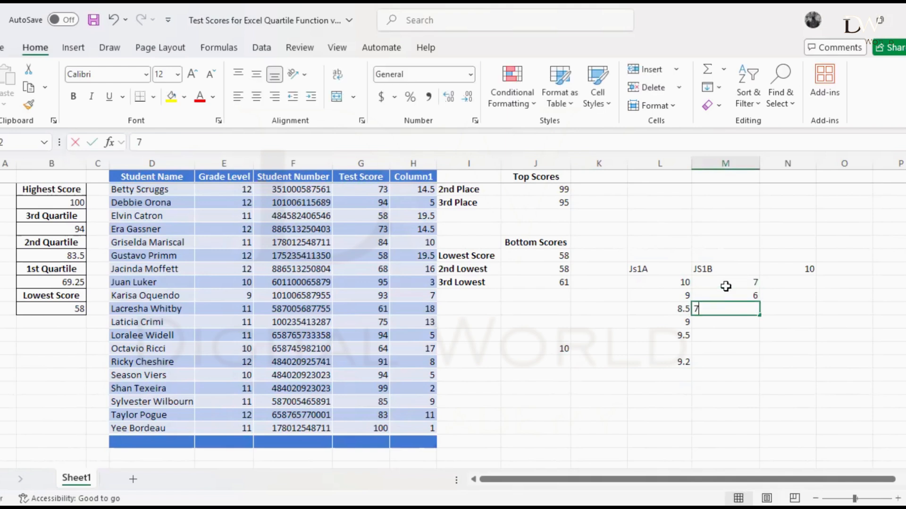
pyautogui.write('.')
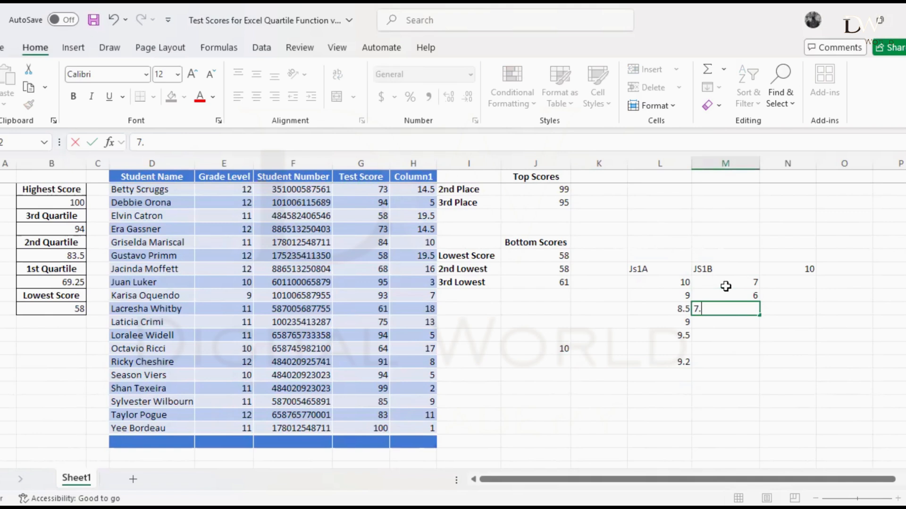
pyautogui.write('5')
pyautogui.press('Return')
pyautogui.write('8')
pyautogui.press('Return')
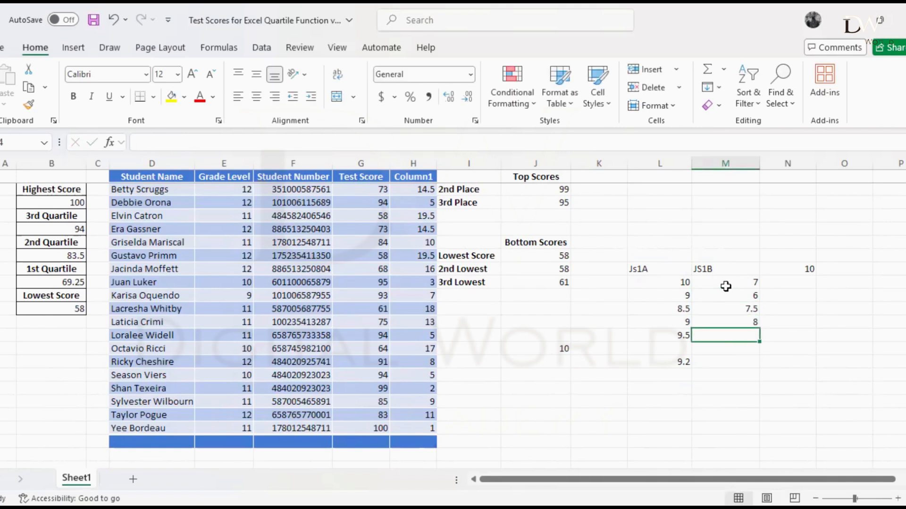
pyautogui.write('6')
pyautogui.press('Return')
pyautogui.write('5')
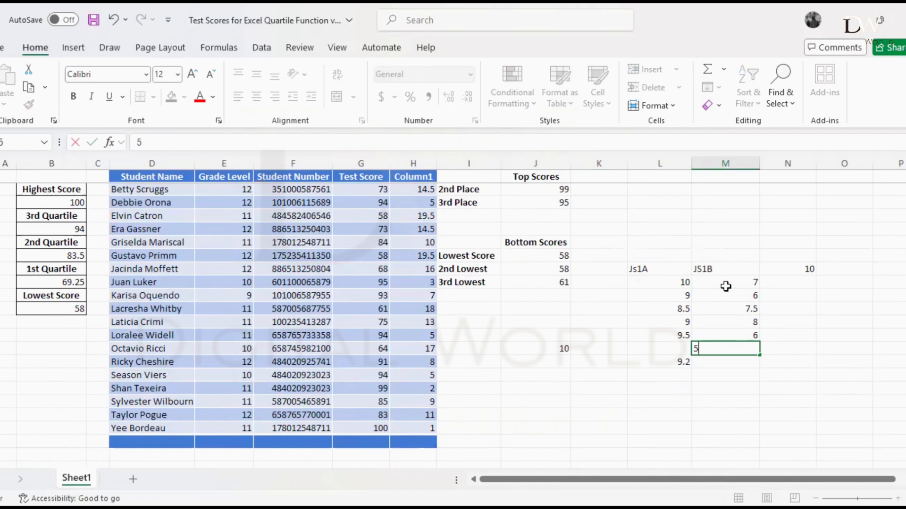
pyautogui.click(725, 287)
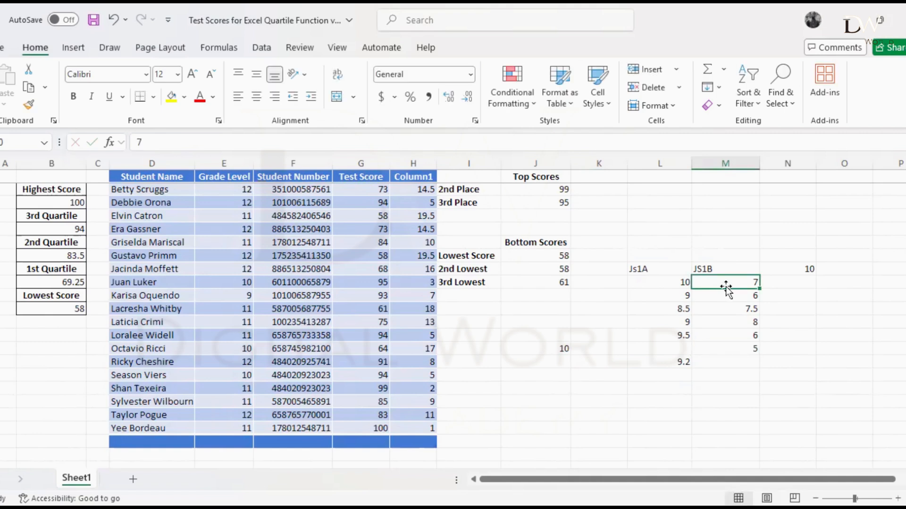
pyautogui.click(750, 350)
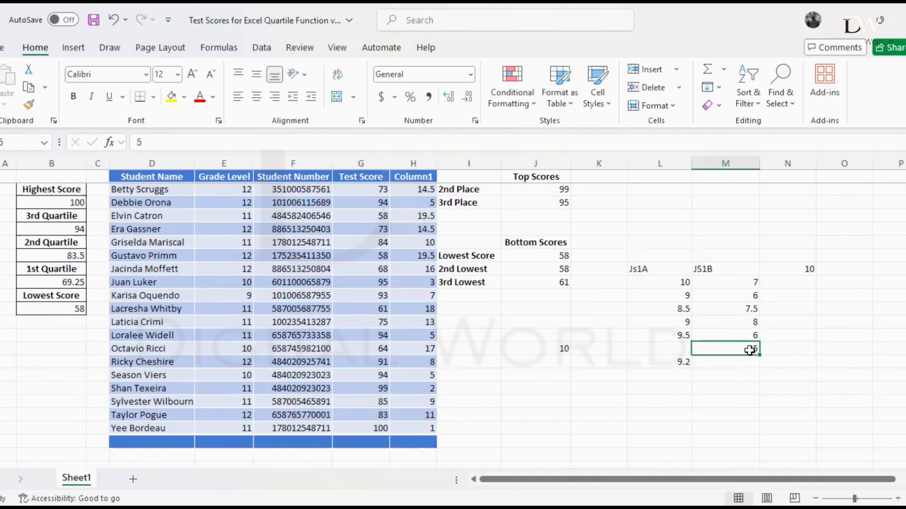
# Add up the JS1B scores in cell M16 with the formula =SUM(M10:M14)
pyautogui.click(739, 363)
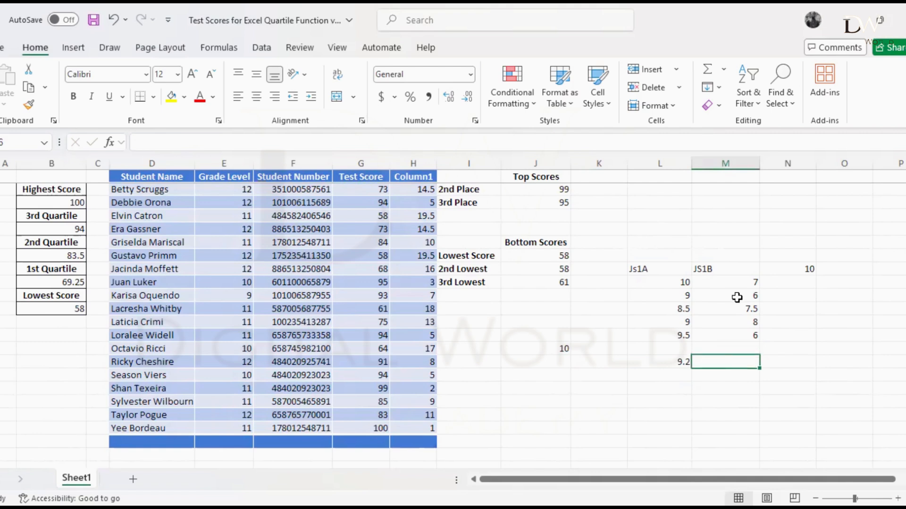
pyautogui.write('=')
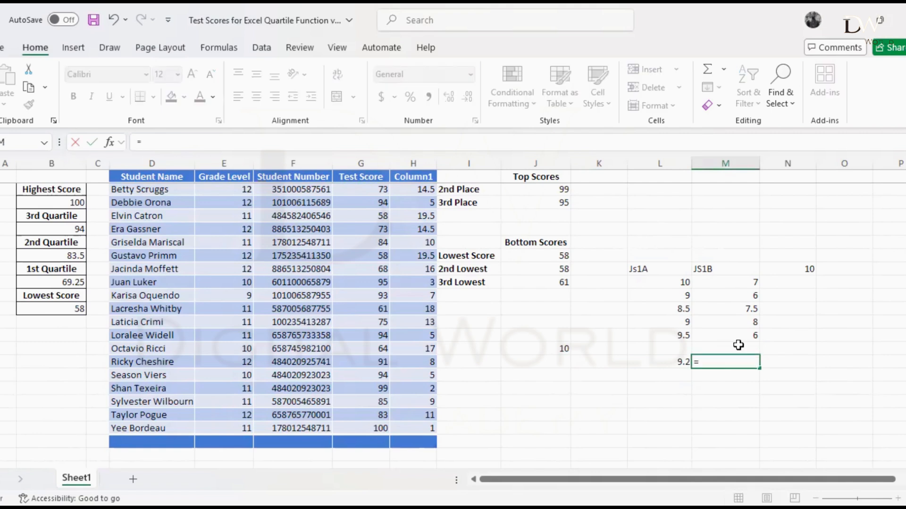
pyautogui.write('SUM')
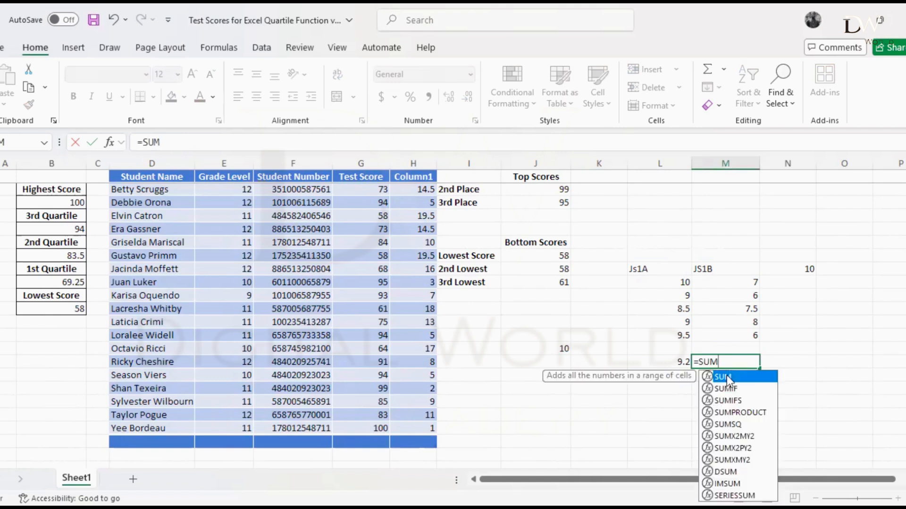
pyautogui.doubleClick(728, 377)
pyautogui.click(725, 283)
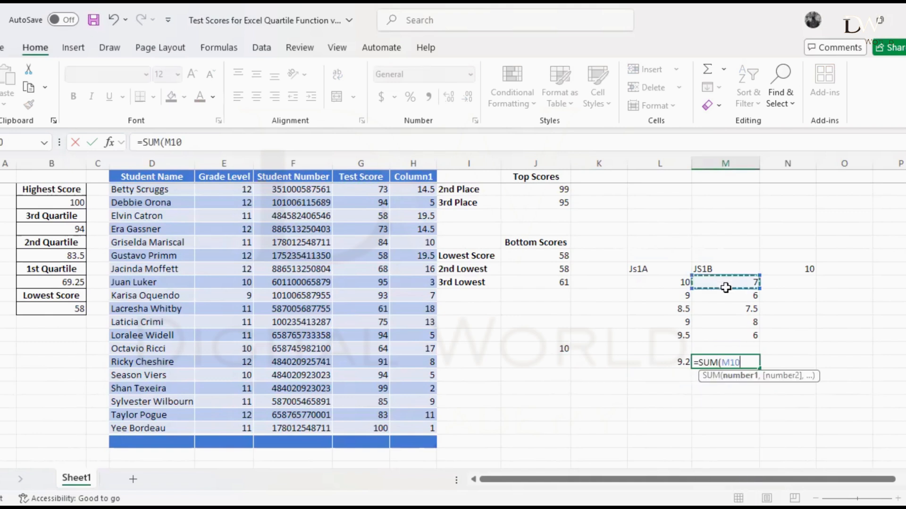
pyautogui.keyDown('shift'); pyautogui.click(734, 337); pyautogui.keyUp('shift')
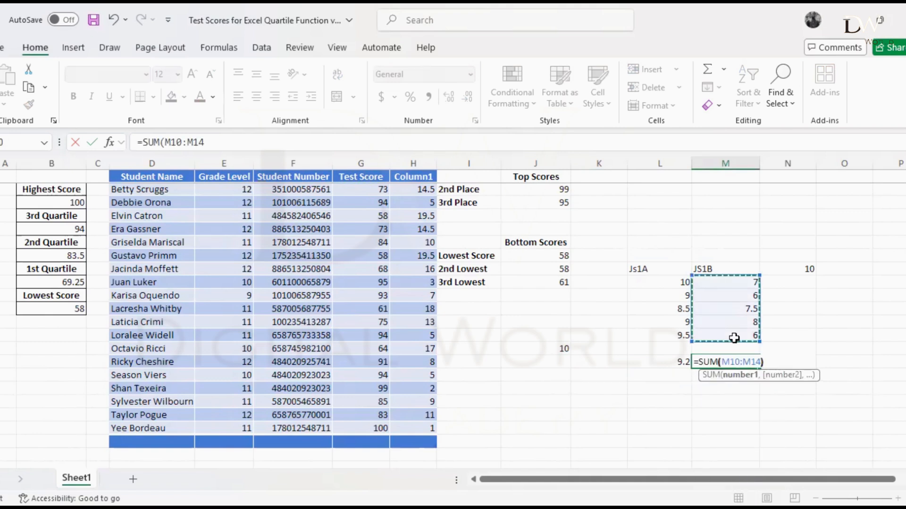
pyautogui.write(')/')
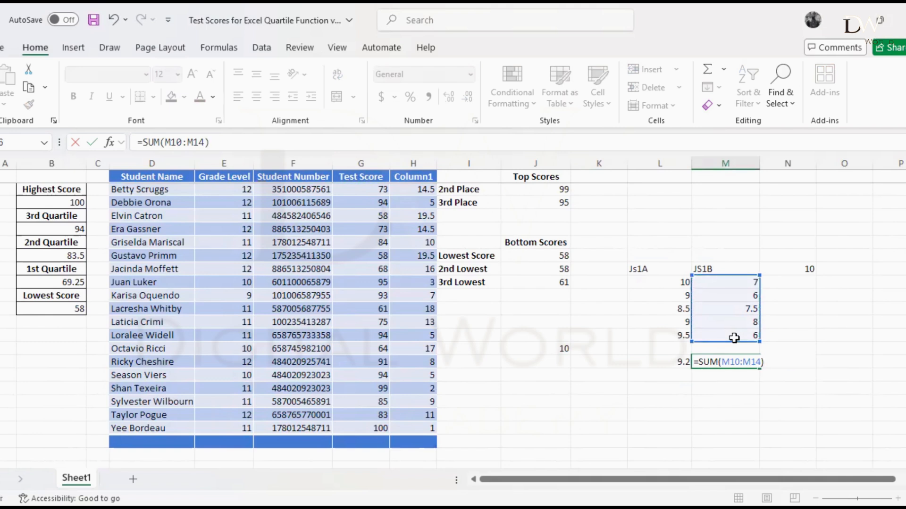
pyautogui.press('Return')
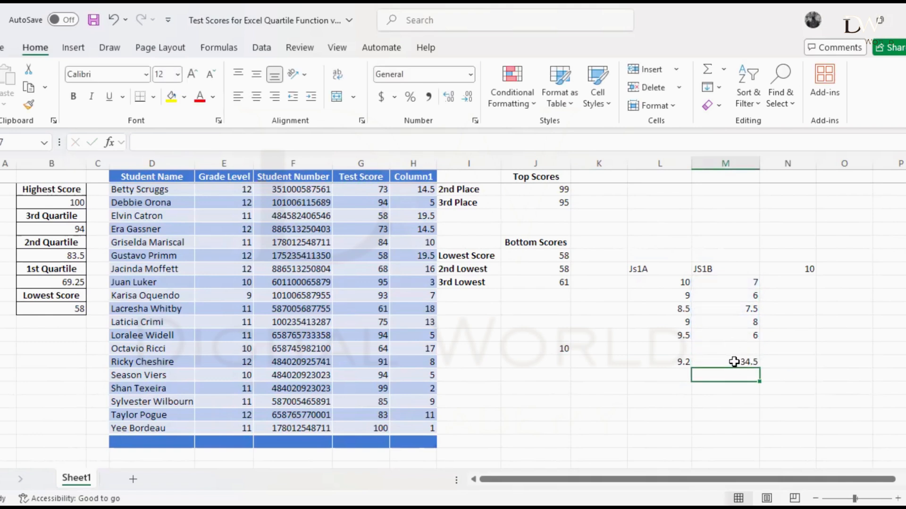
# Change the M16 formula to =SUM(M10:M14)/5 to average the JS1B scores
pyautogui.doubleClick(734, 362)
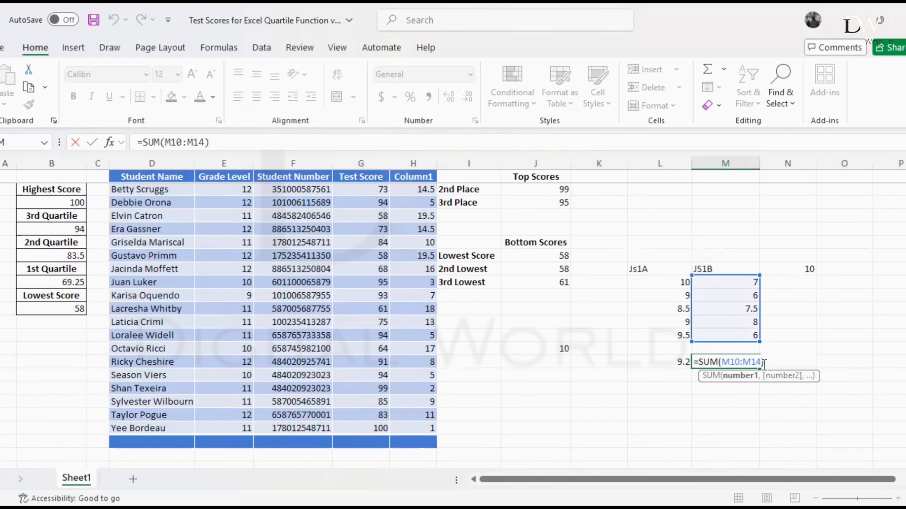
pyautogui.write('/5')
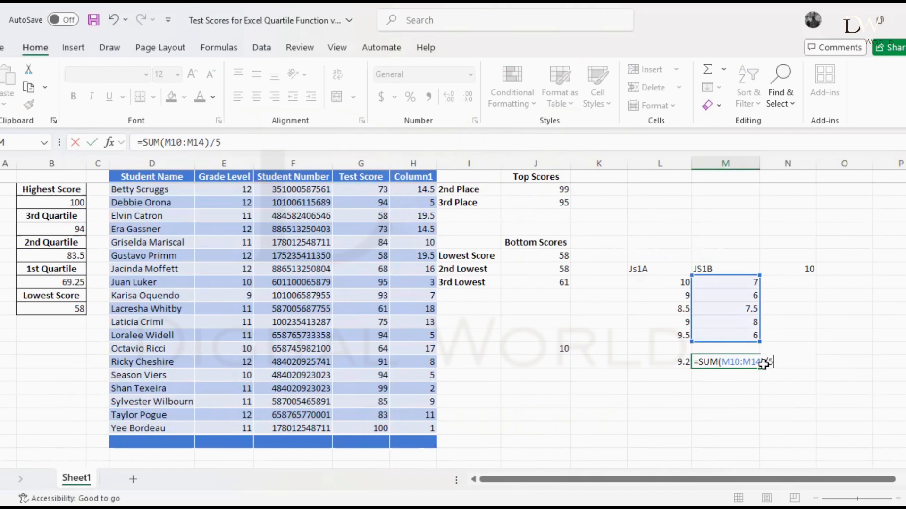
pyautogui.press('Return')
# Compare the class averages in M16 and L16 with each other and with the result in J15
pyautogui.click(724, 360)
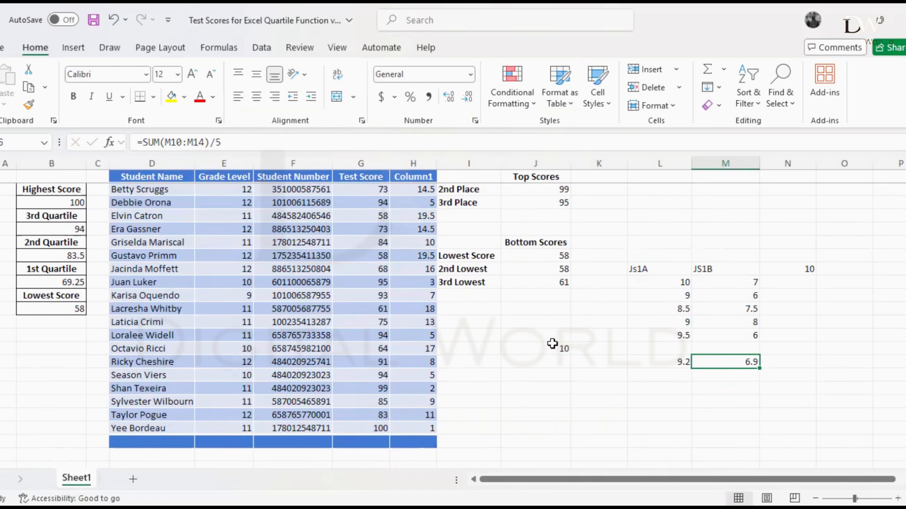
pyautogui.click(669, 365)
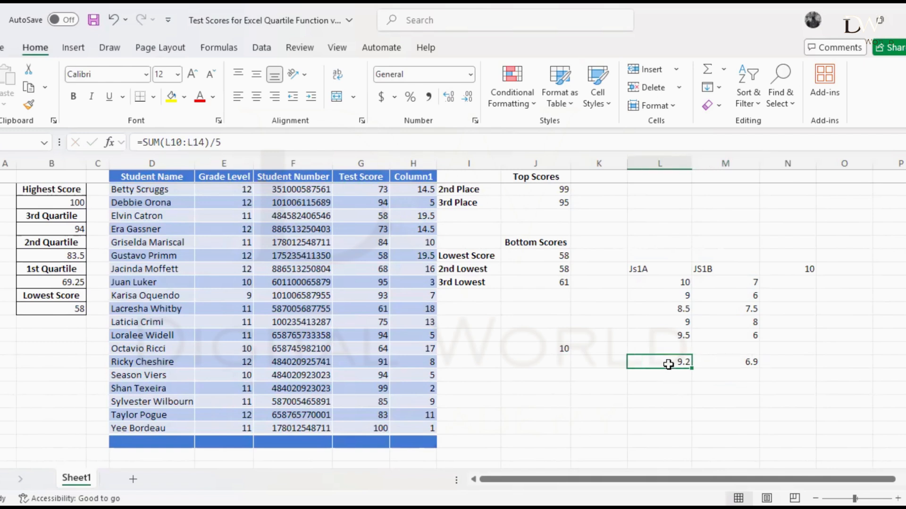
pyautogui.click(718, 364)
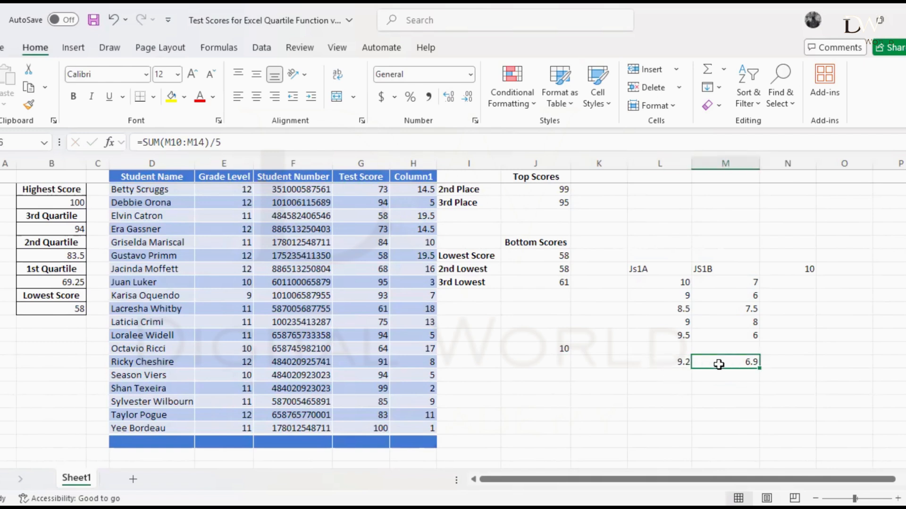
pyautogui.click(647, 361)
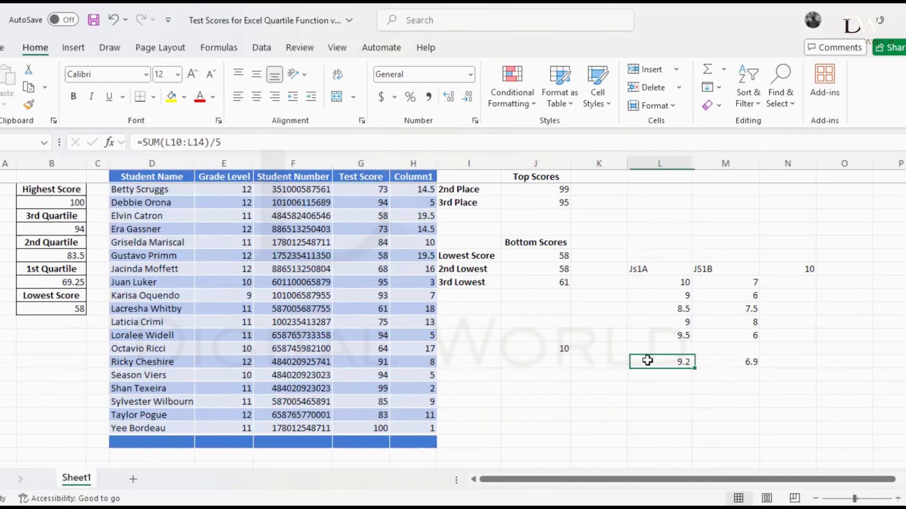
pyautogui.click(557, 347)
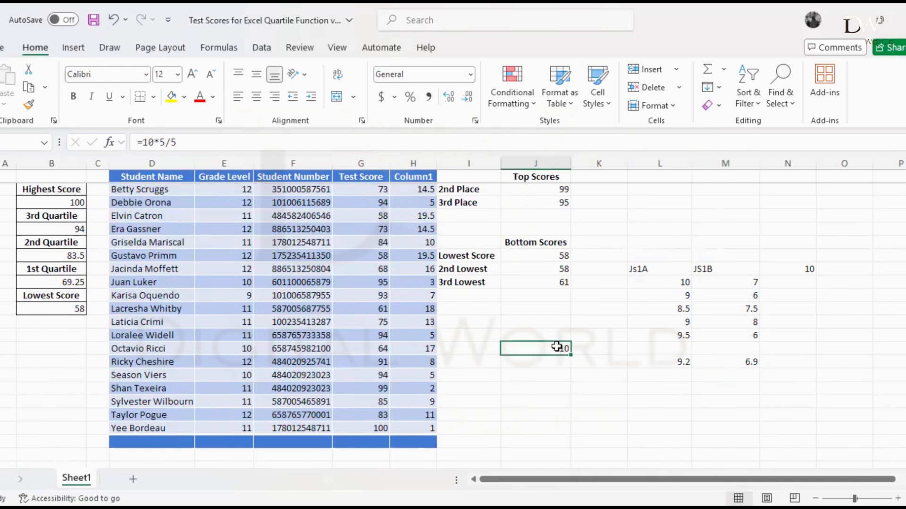
# Review the values in the Test Score column of the student table from its first to its last row
pyautogui.moveTo(357, 455); pyautogui.dragTo(380, 282)
pyautogui.scroll(2, 394, 198)
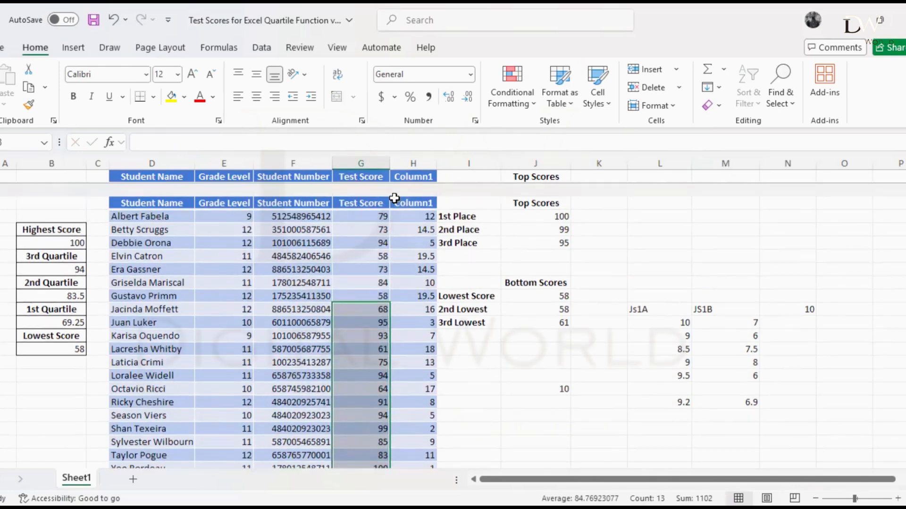
pyautogui.scroll(-3, 394, 198)
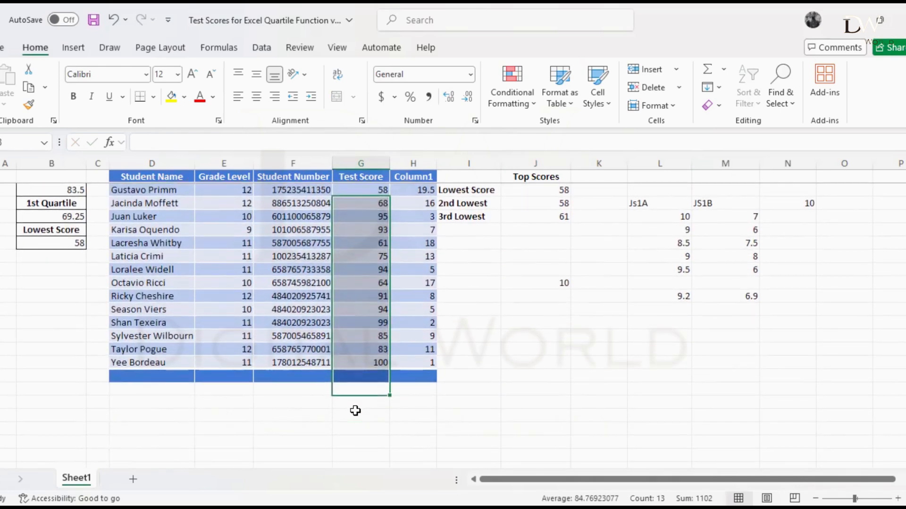
pyautogui.click(355, 411)
pyautogui.scroll(2, 361, 380)
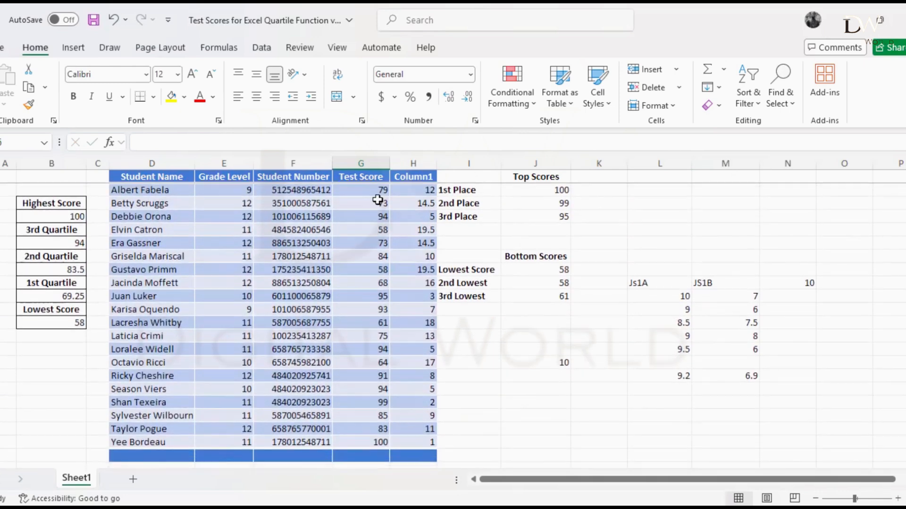
pyautogui.scroll(-1, 368, 399)
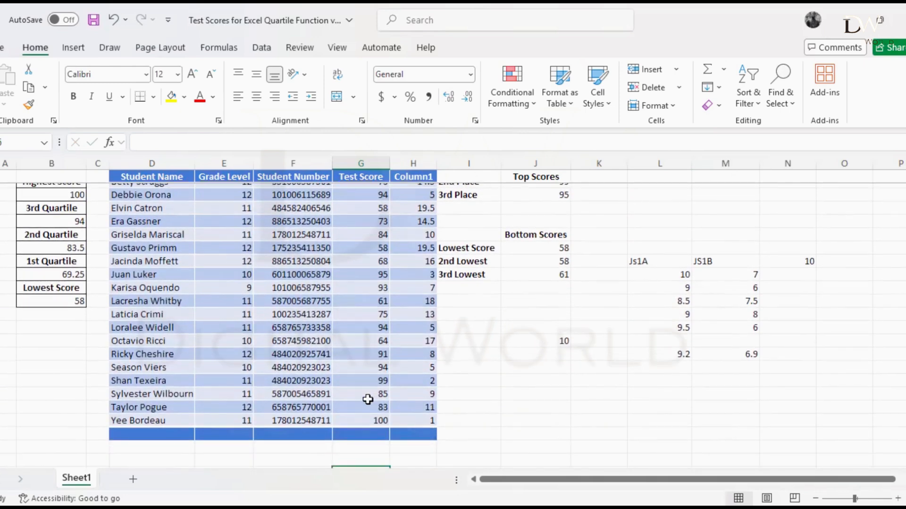
# Calculate the population variance of the table's Test Score column in cell G23 with =VAR.P(Scores[Test Score])
pyautogui.click(358, 450)
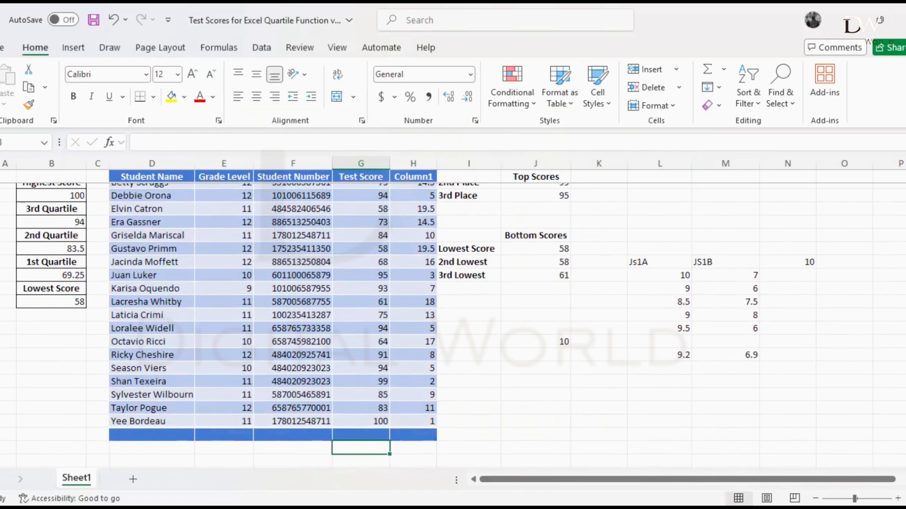
pyautogui.click(815, 497)
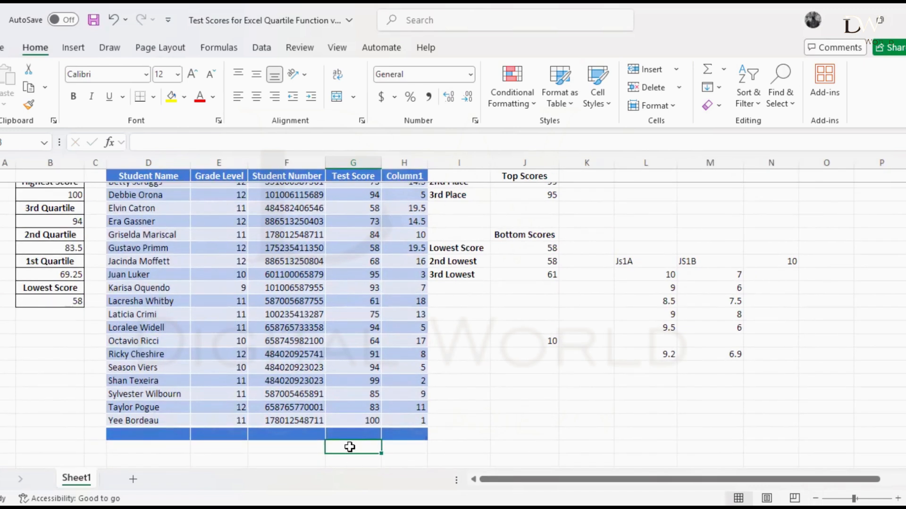
pyautogui.write('=')
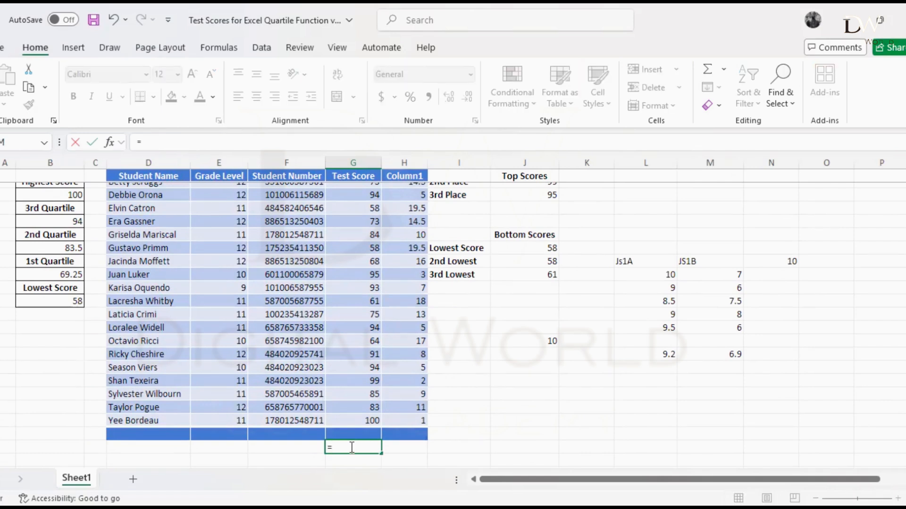
pyautogui.write('VAR.')
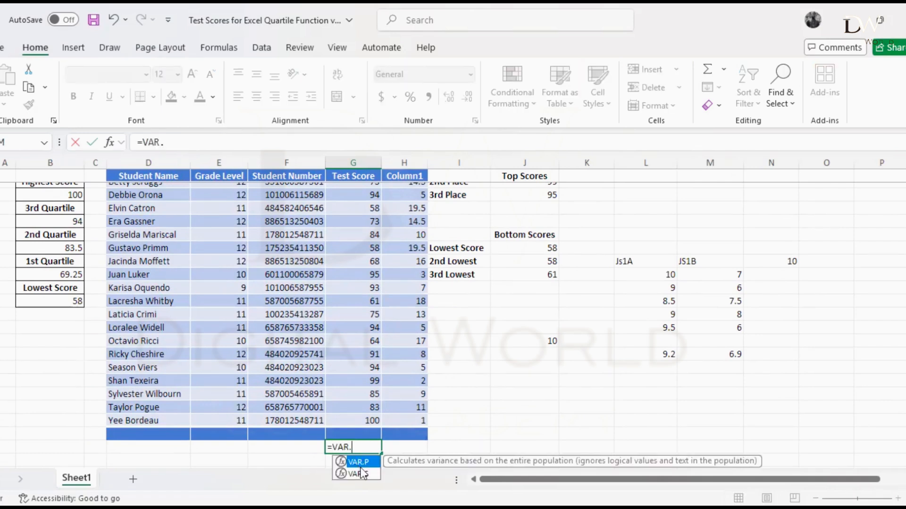
pyautogui.doubleClick(363, 464)
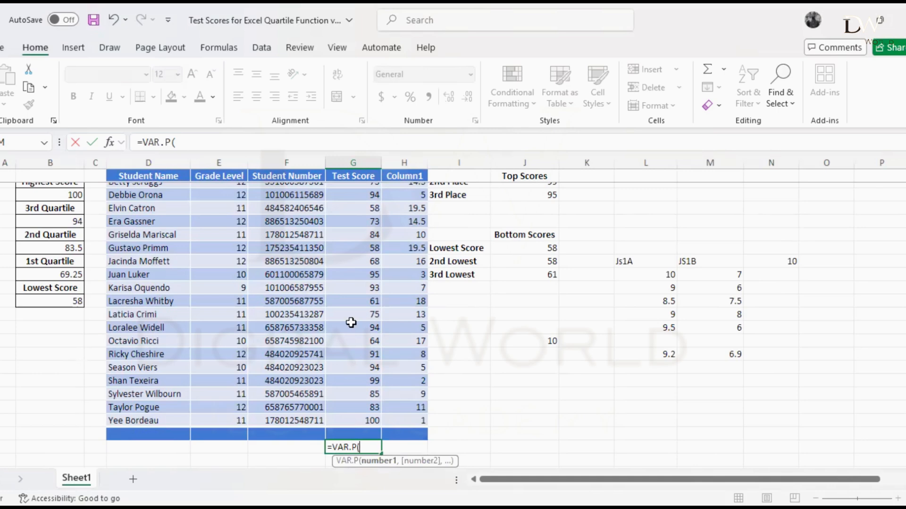
pyautogui.scroll(2, 352, 321)
pyautogui.scroll(1, 354, 255)
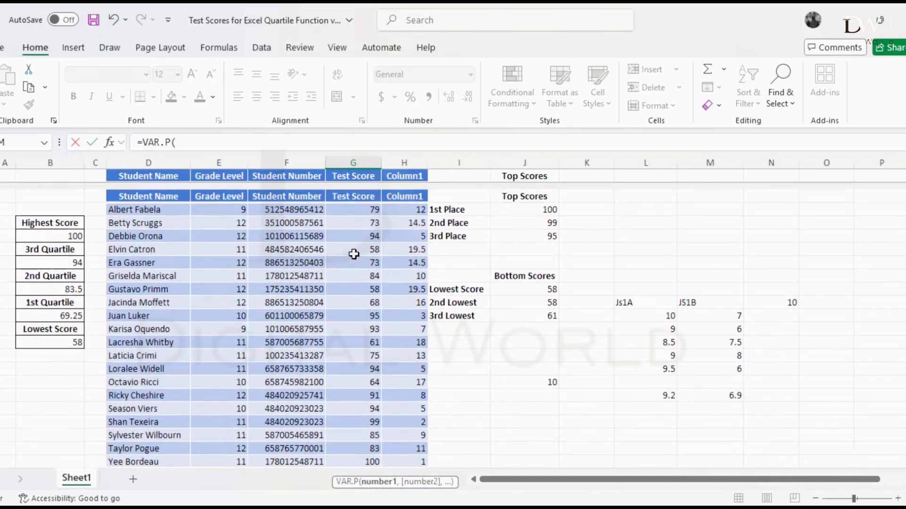
pyautogui.click(353, 190)
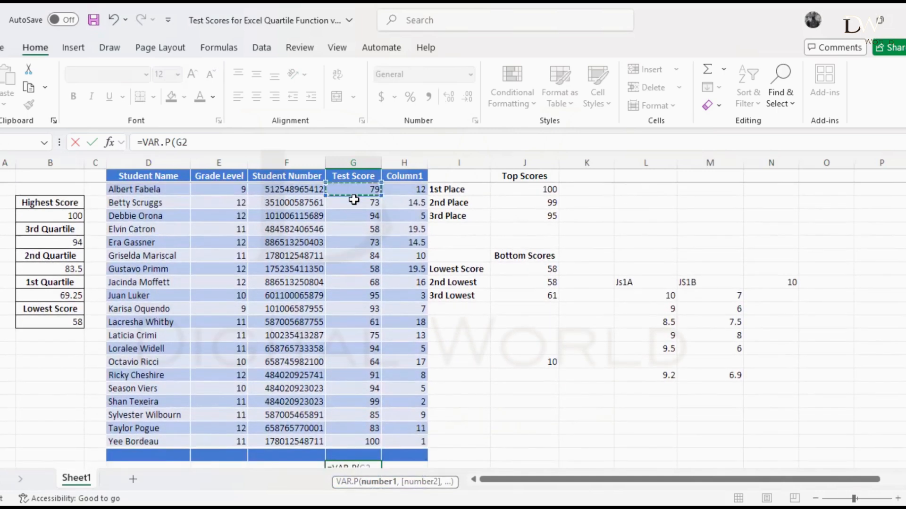
pyautogui.keyDown('shift'); pyautogui.click(359, 435); pyautogui.keyUp('shift')
pyautogui.scroll(-2, 356, 437)
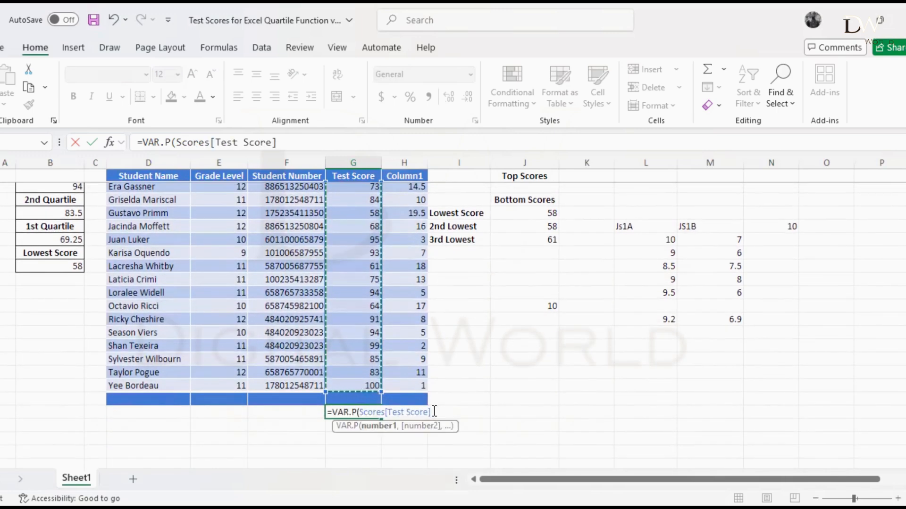
pyautogui.write(')')
pyautogui.write(')')
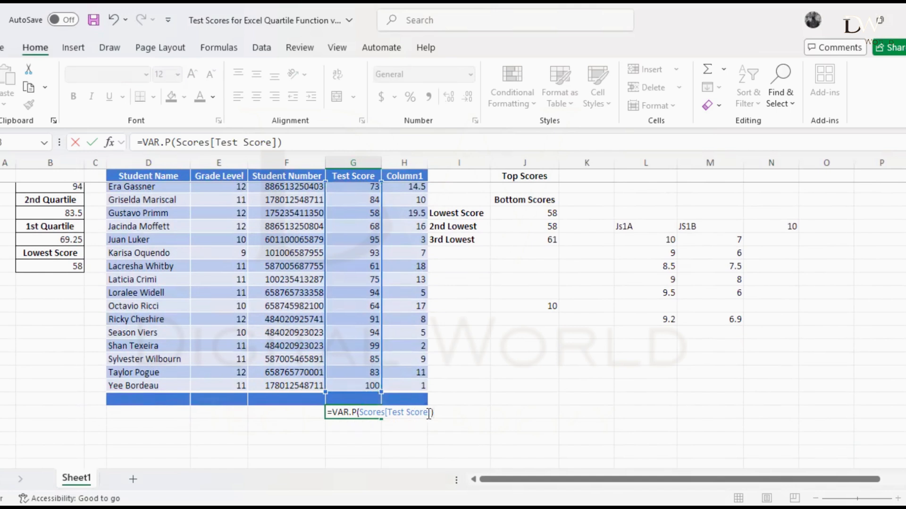
pyautogui.press('Return')
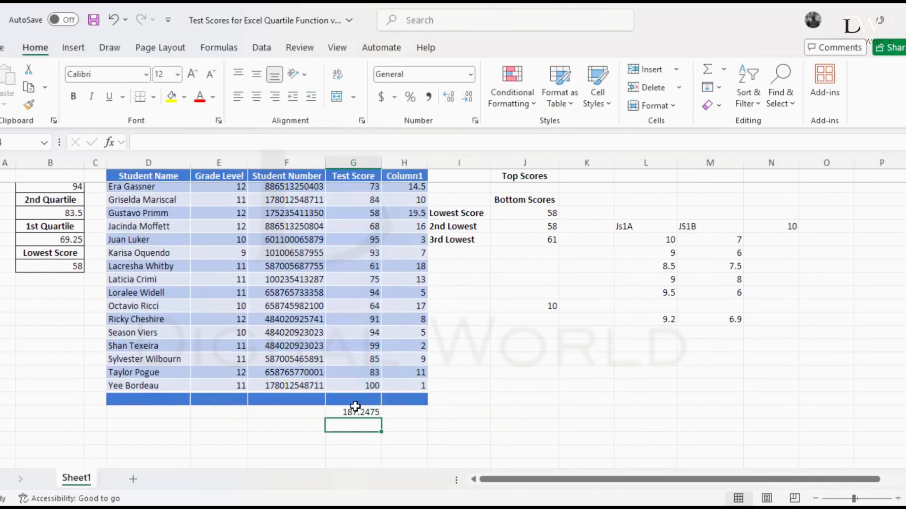
pyautogui.click(359, 412)
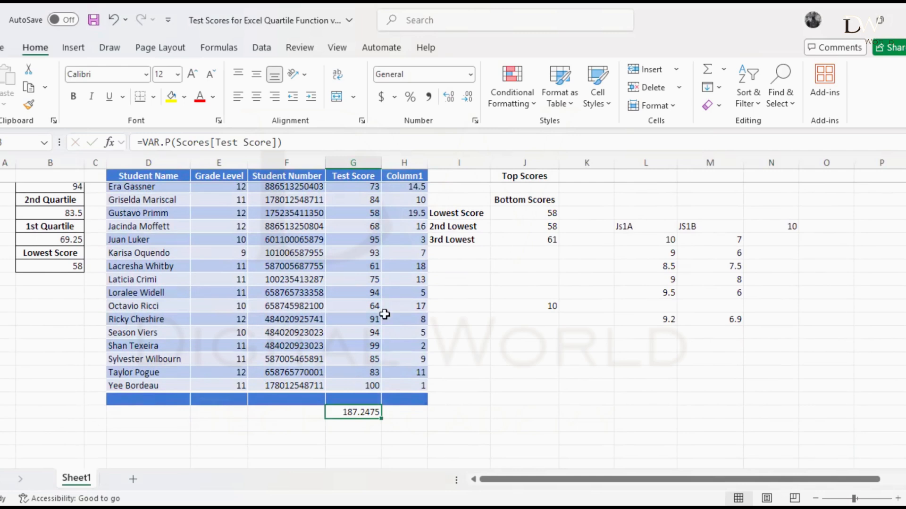
# Calculate the sample variance of the same Test Score column in cell G24 with =VAR.S(Scores[Test Score])
pyautogui.scroll(2, 385, 314)
pyautogui.scroll(-1, 385, 314)
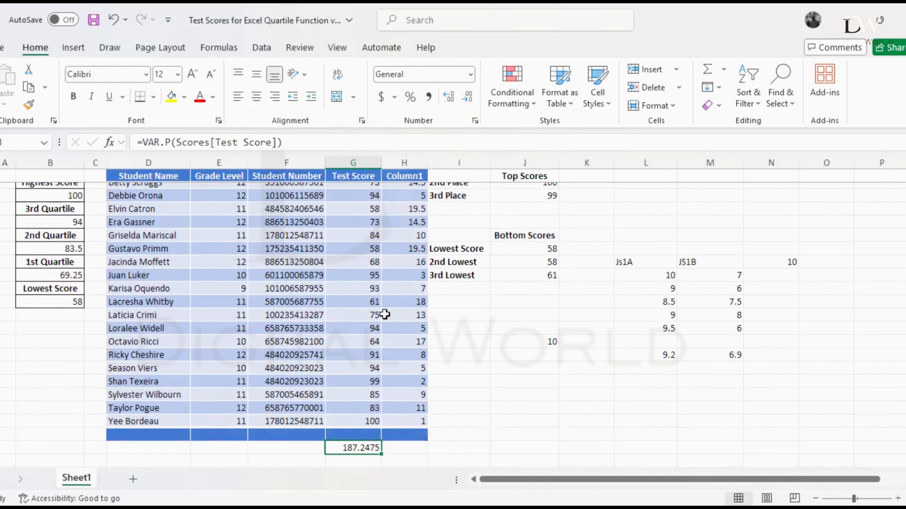
pyautogui.scroll(-2, 385, 314)
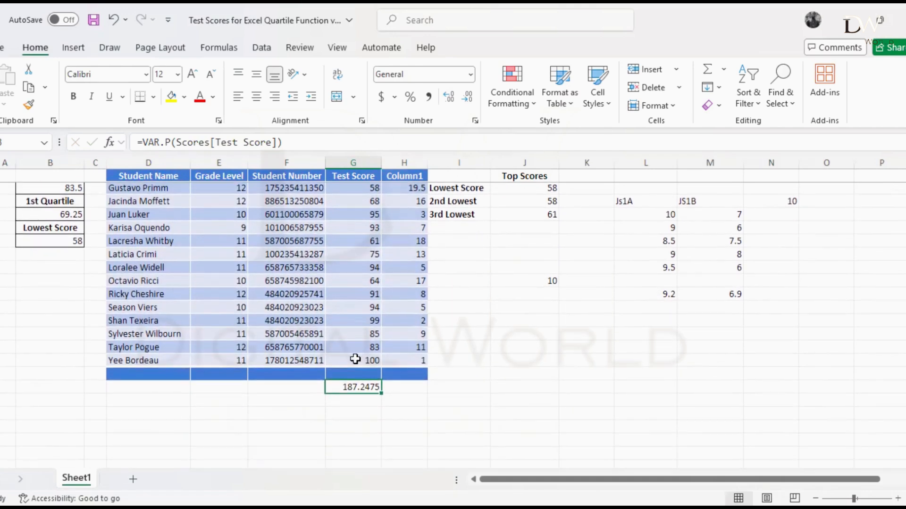
pyautogui.click(344, 396)
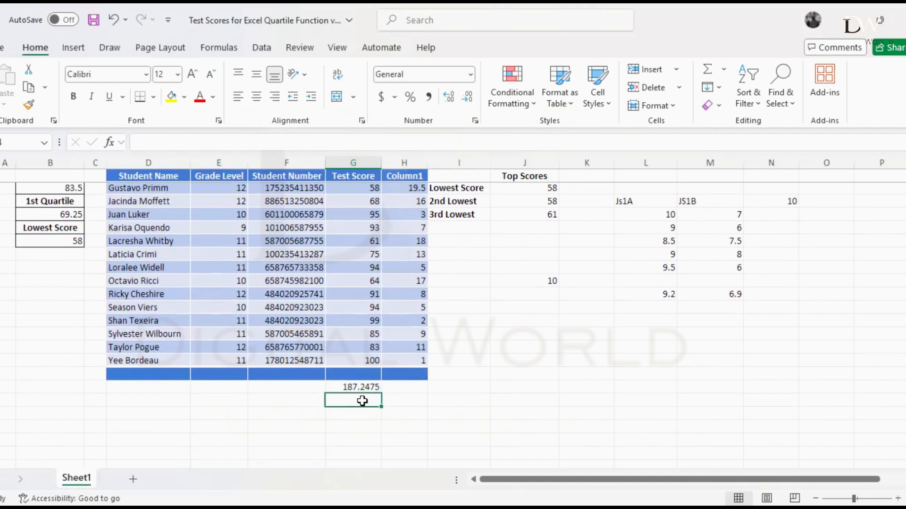
pyautogui.write('=')
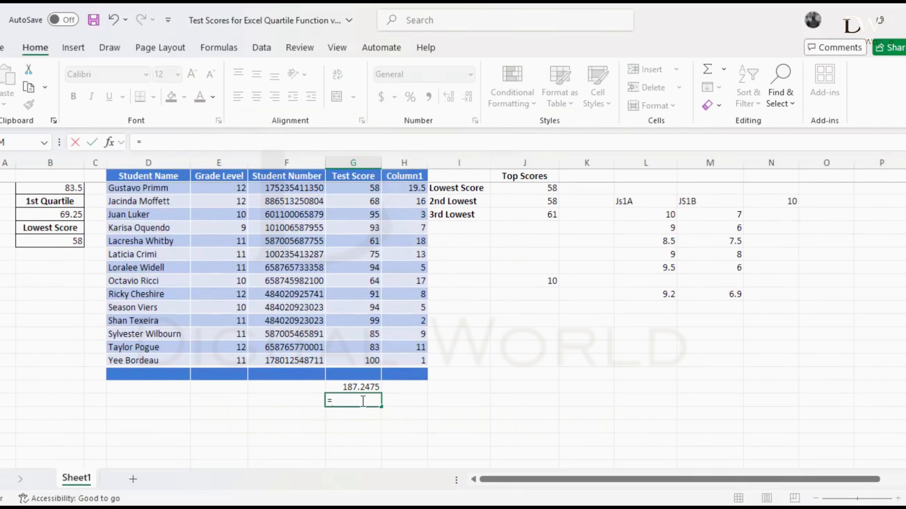
pyautogui.write('VAR.')
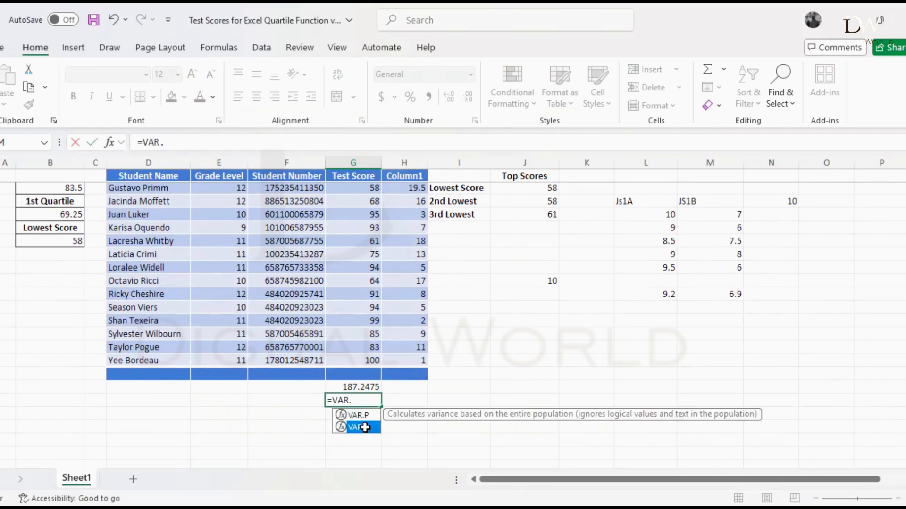
pyautogui.doubleClick(362, 427)
pyautogui.scroll(2, 348, 346)
pyautogui.scroll(2, 355, 208)
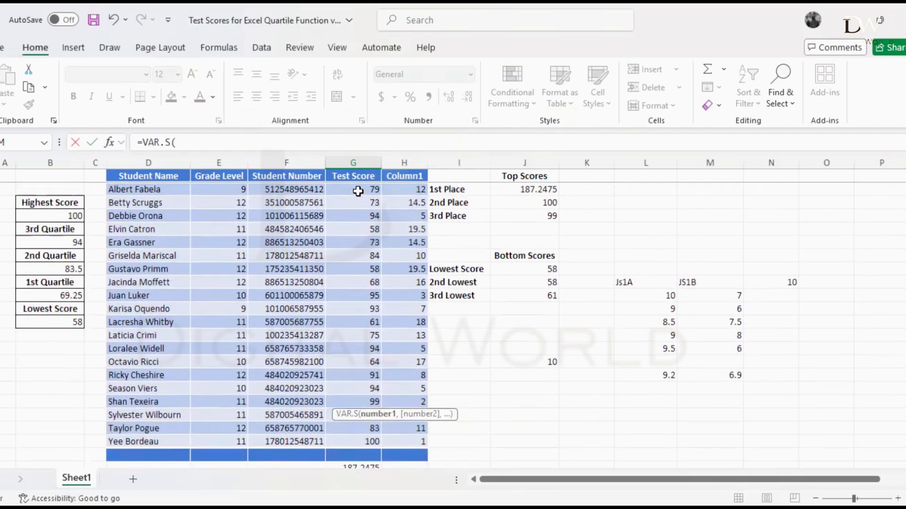
pyautogui.click(358, 191)
pyautogui.keyDown('shift'); pyautogui.click(355, 437); pyautogui.keyUp('shift')
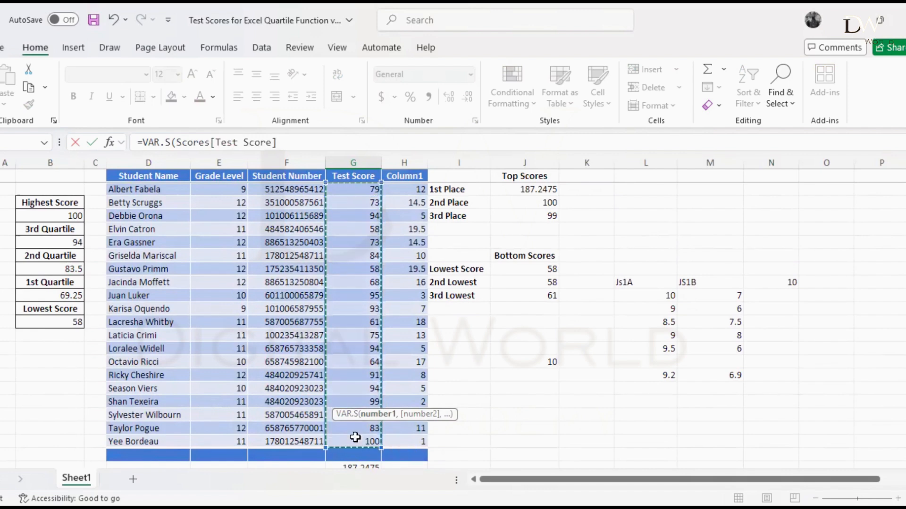
pyautogui.press('Return')
# Compare the VAR.P result in G23 with the VAR.S result in G24 and with the scores in the Test Score column
pyautogui.click(357, 389)
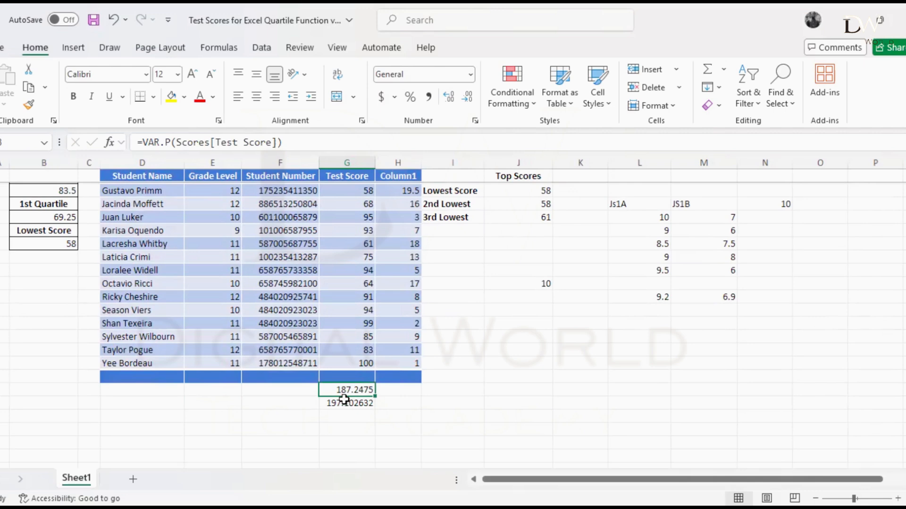
pyautogui.click(344, 401)
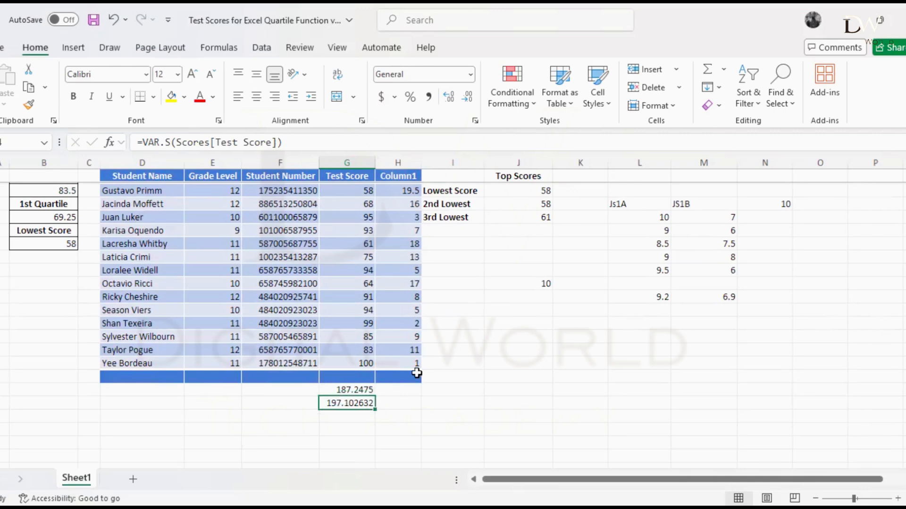
pyautogui.scroll(2, 345, 358)
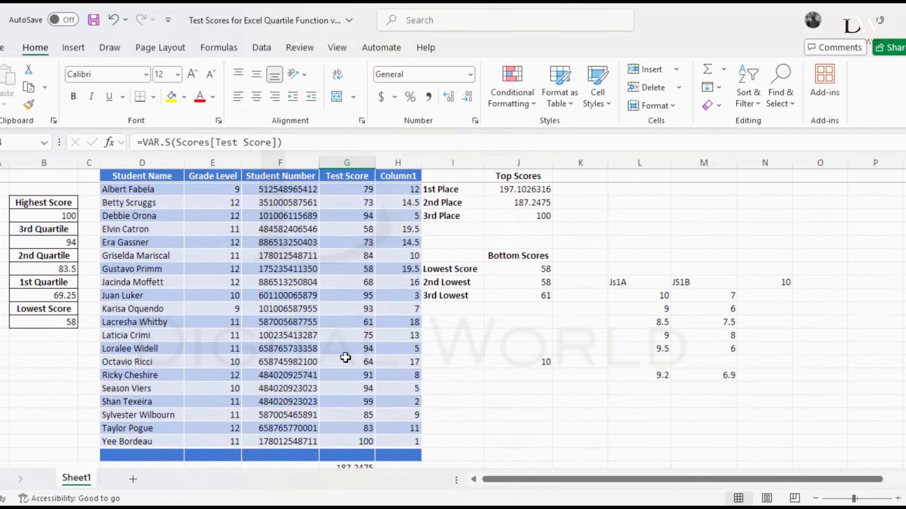
pyautogui.scroll(-1, 364, 352)
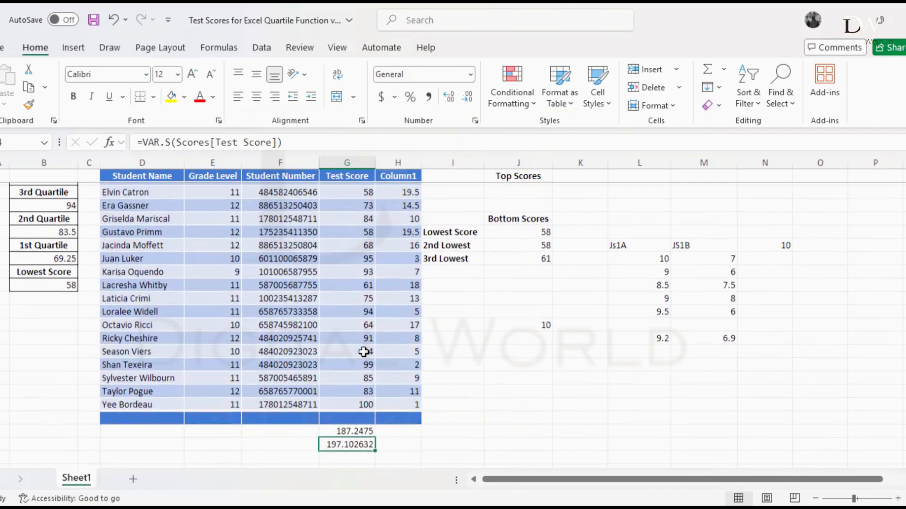
pyautogui.click(361, 429)
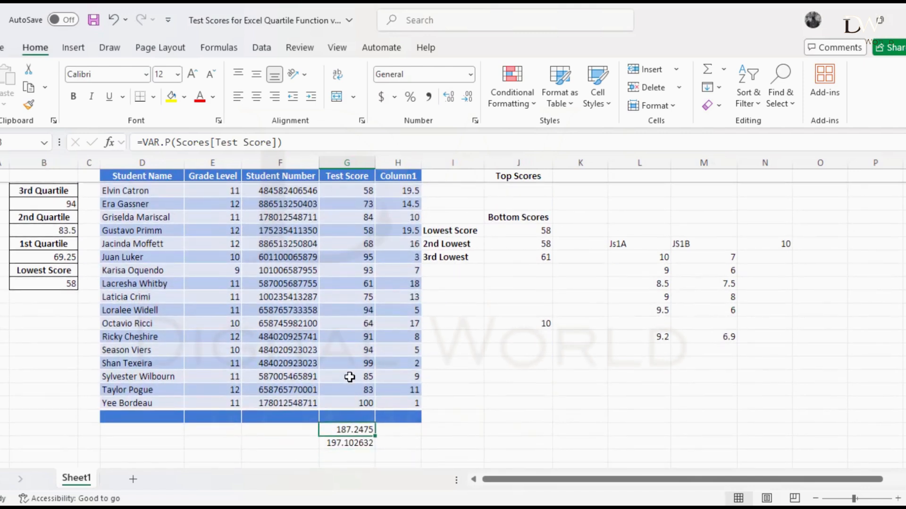
pyautogui.click(355, 442)
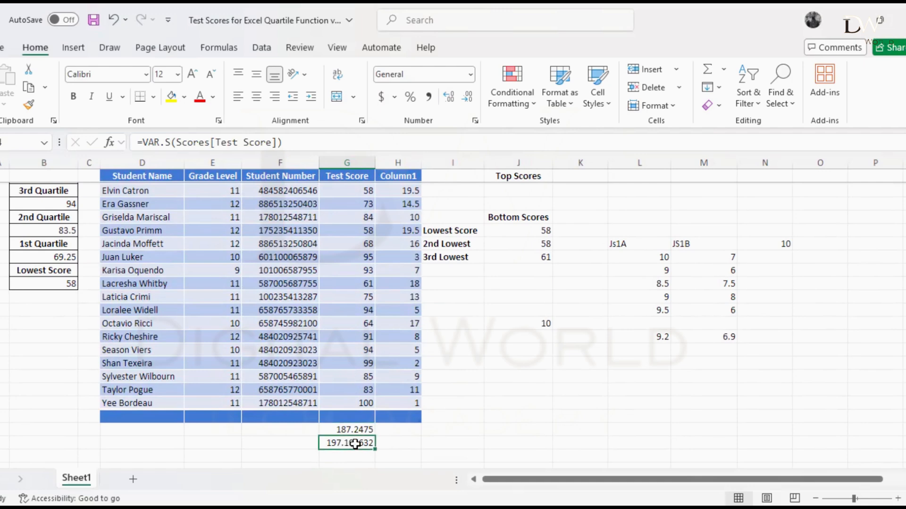
pyautogui.scroll(1, 359, 192)
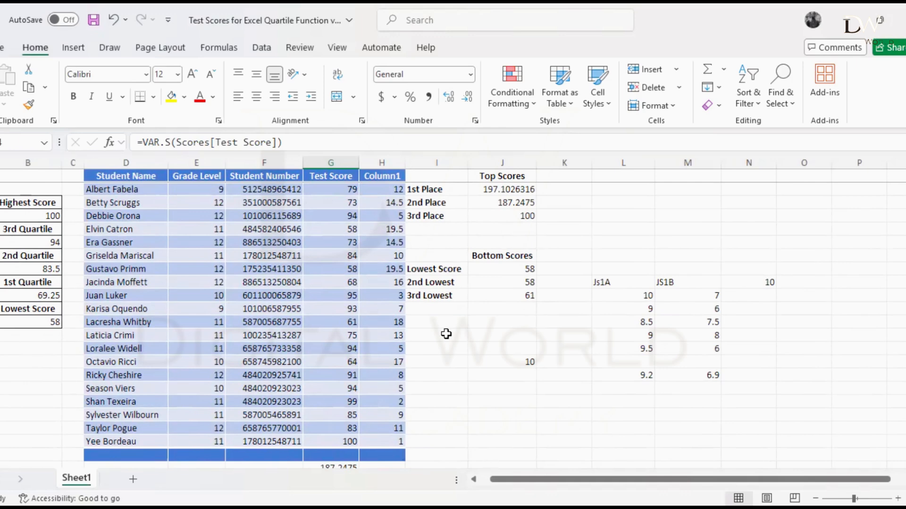
pyautogui.scroll(-1, 448, 301)
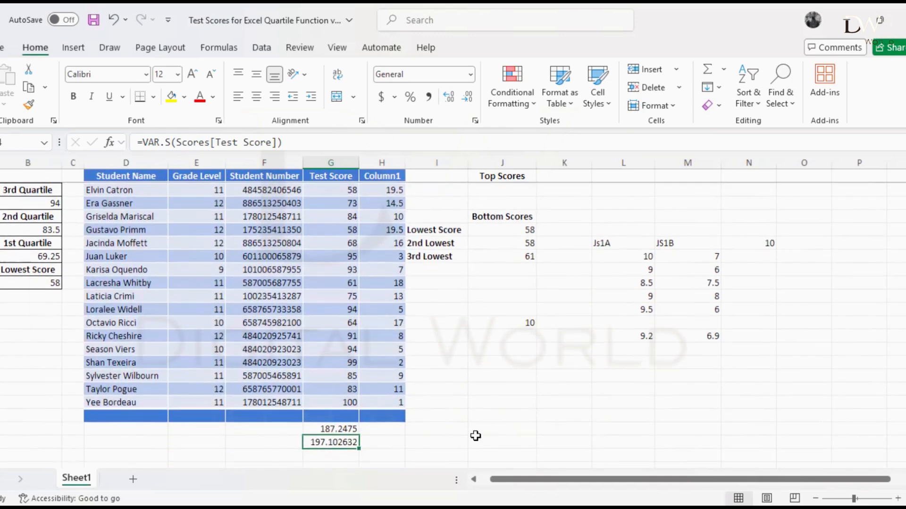